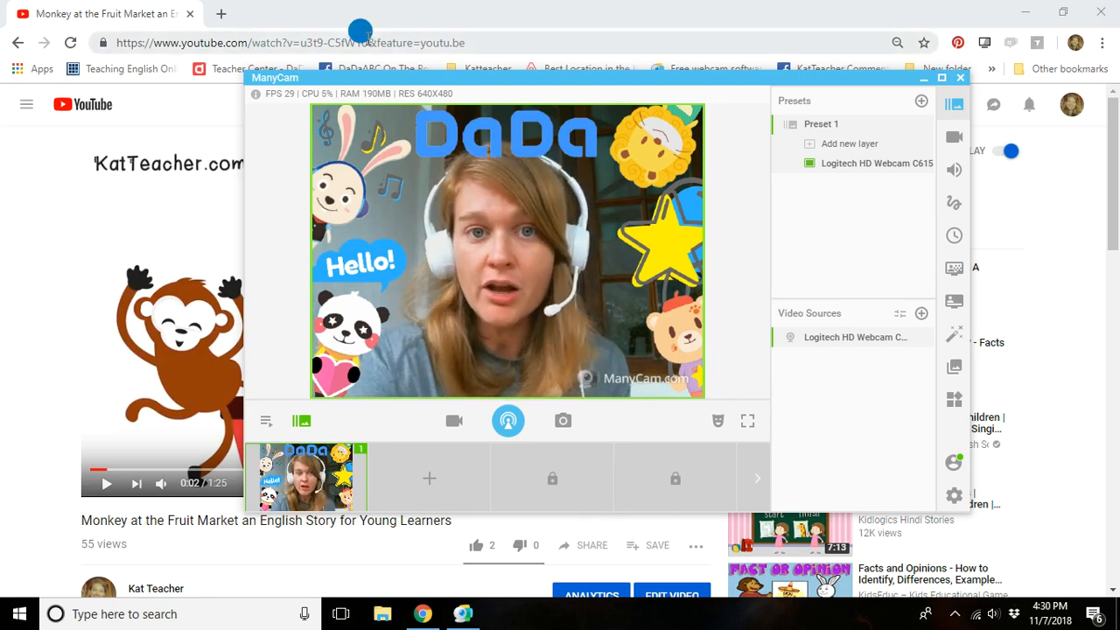
Copy the web address of the Monkey at the Fruit Market video page.
left_click(360, 32)
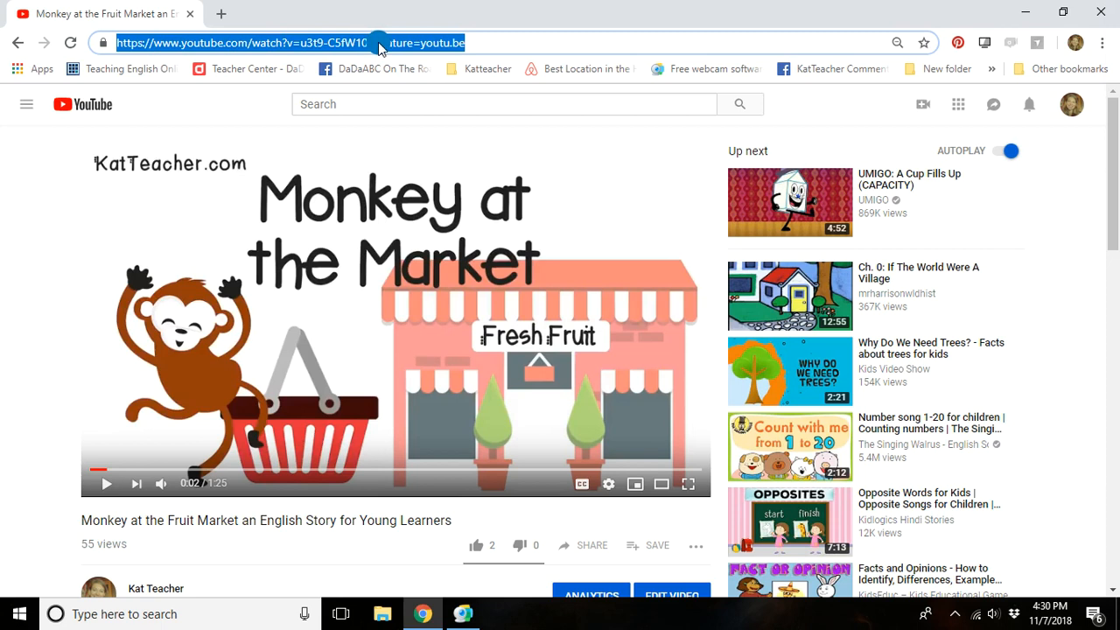
right_click(323, 42)
left_click(355, 101)
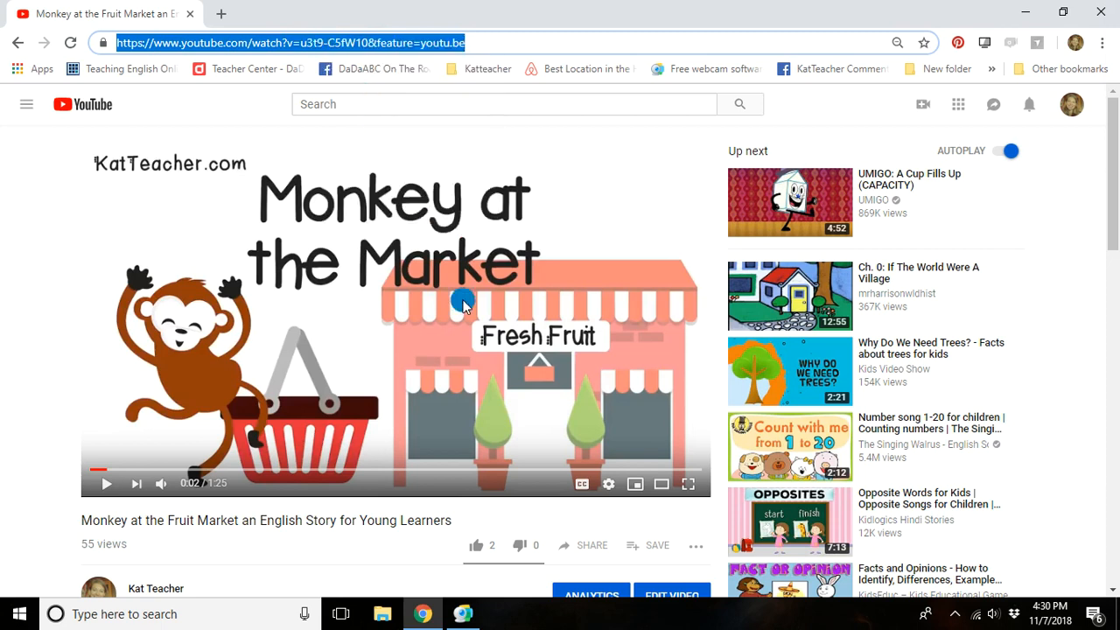
Open the sharing options of the Monkey at the Fruit Market video and copy its short link.
left_click(575, 545)
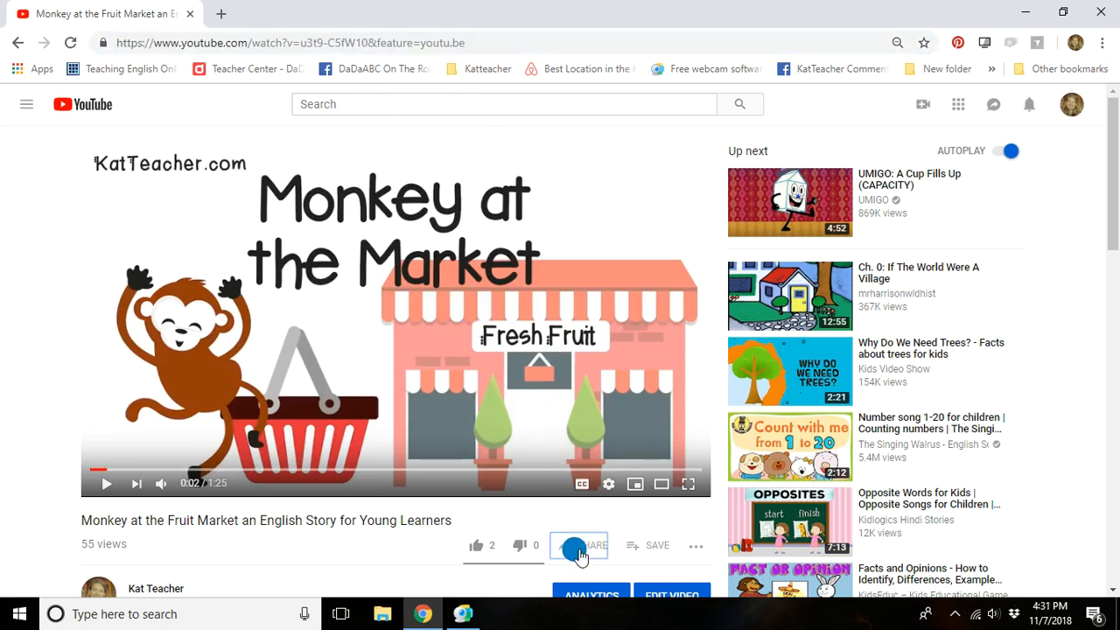
left_click(504, 473)
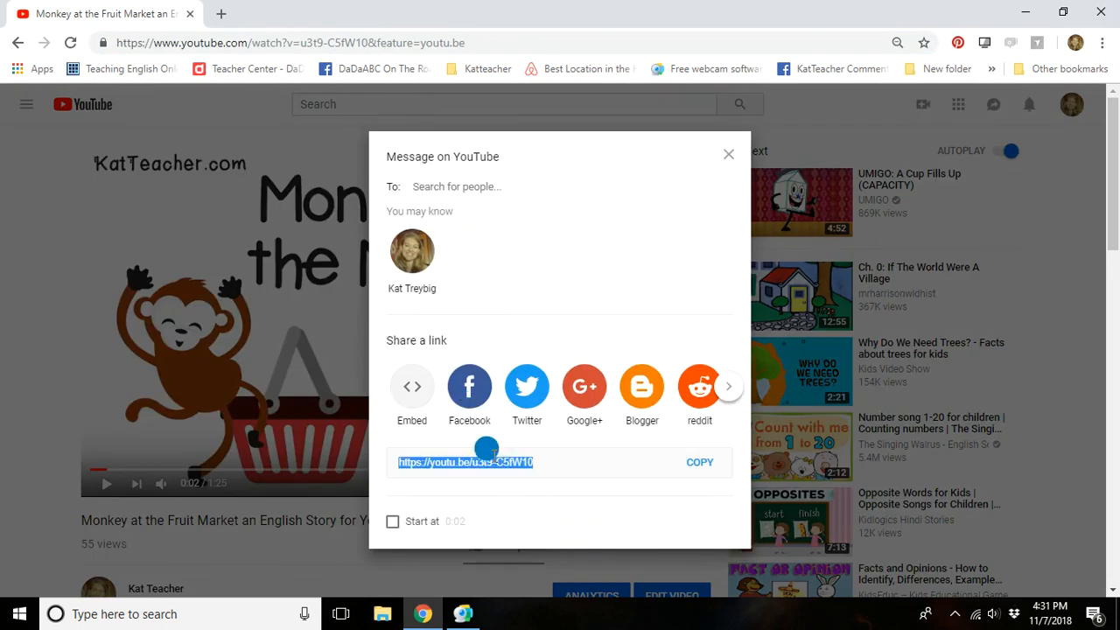
right_click(490, 451)
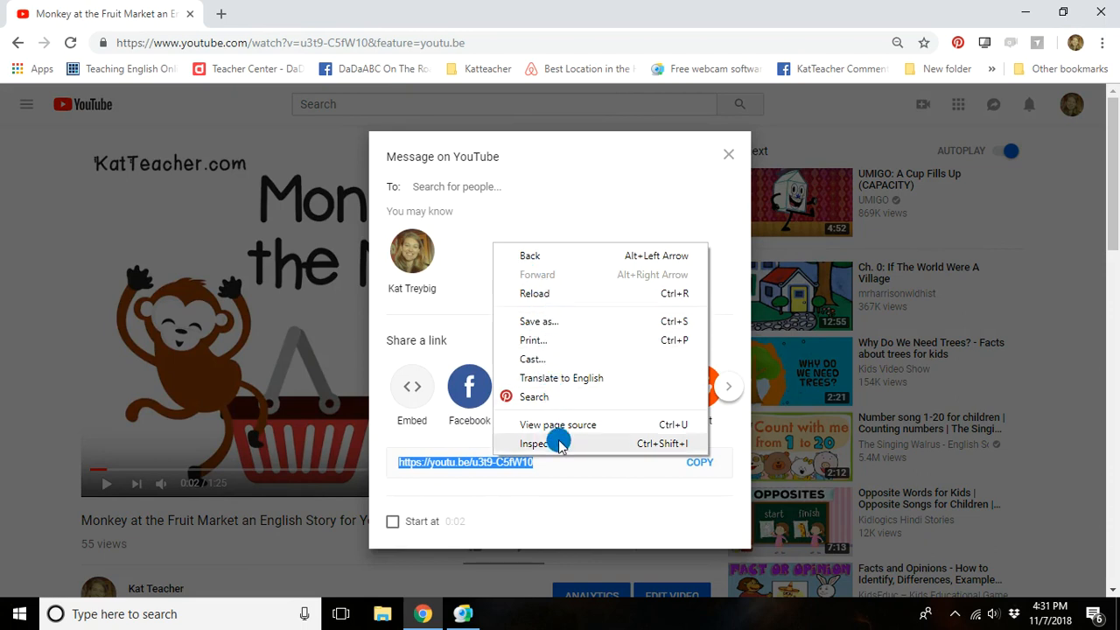
left_click(544, 473)
left_click(698, 461)
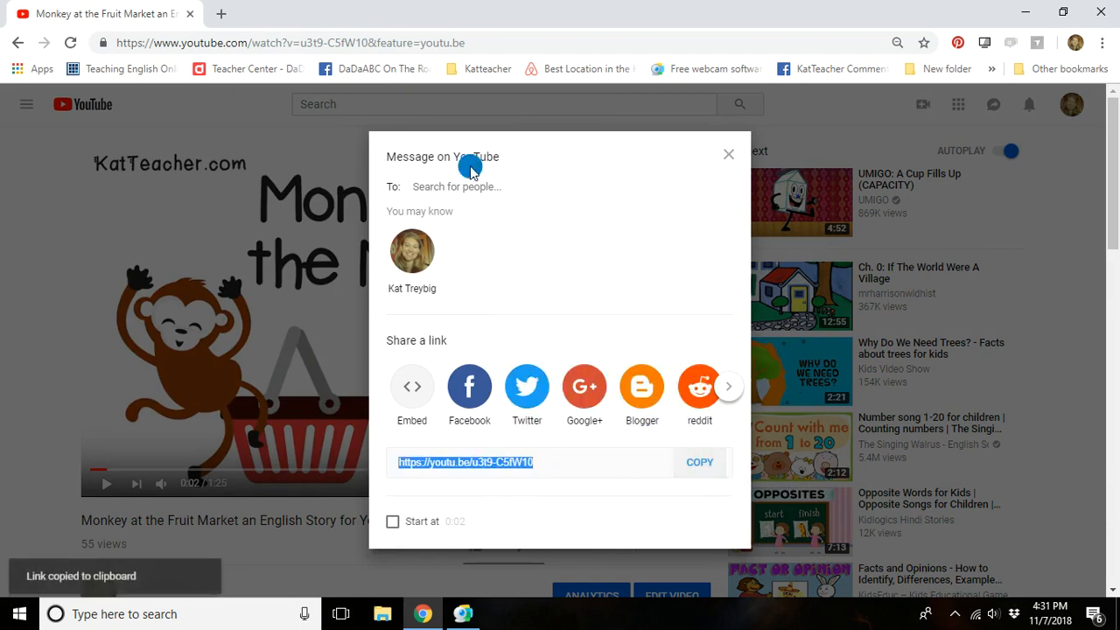
Search the web for "download a youtube video" in a new tab and open the Online Video Converter result.
left_click(221, 16)
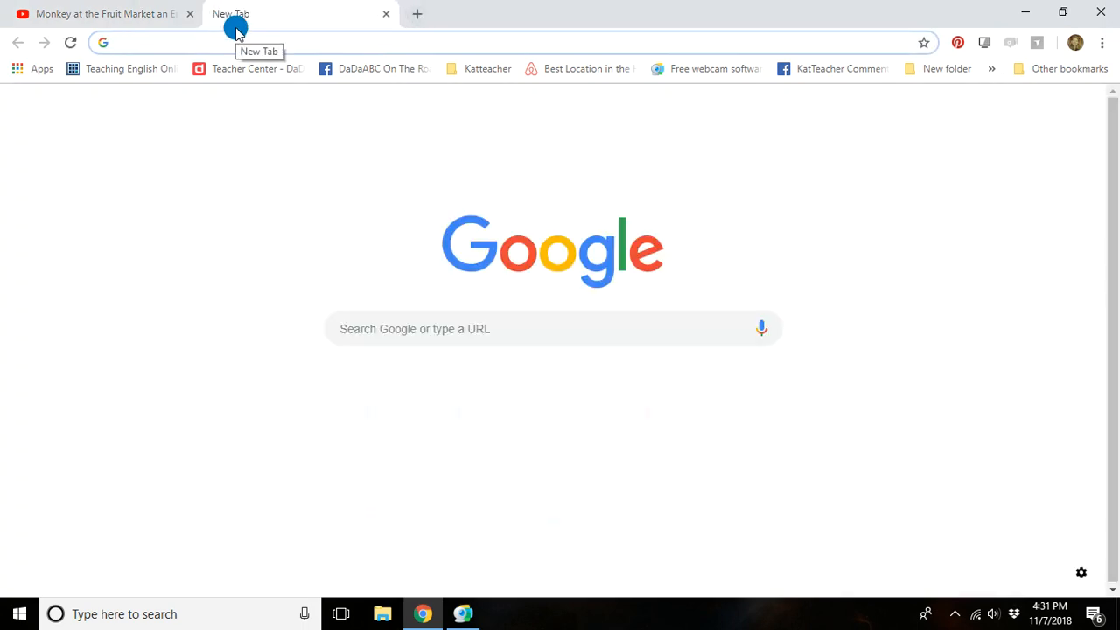
left_click(457, 315)
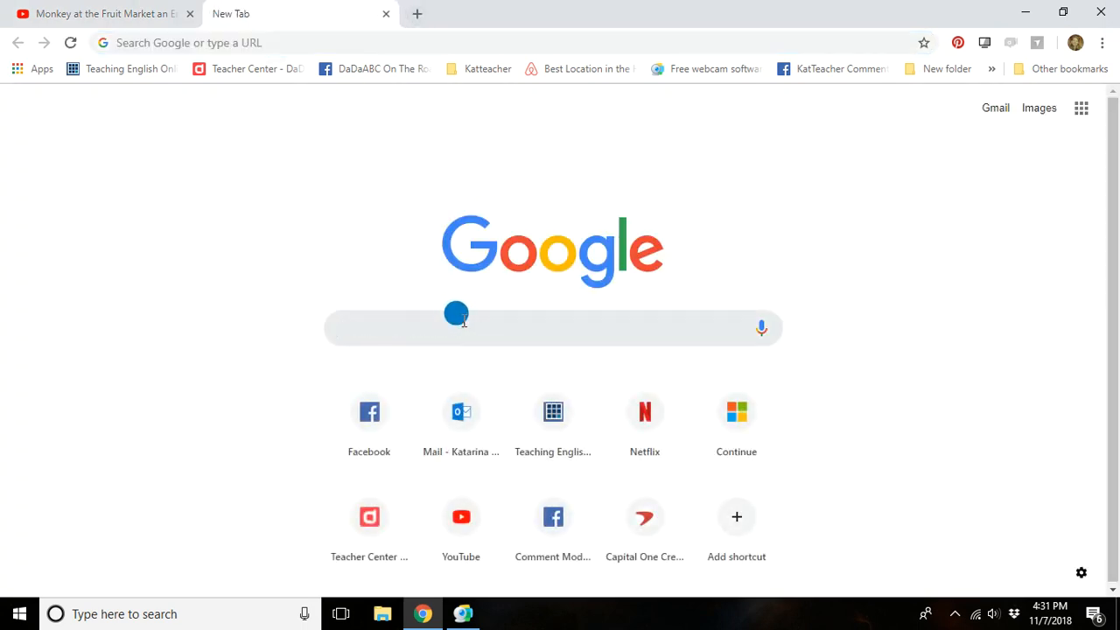
type("downl")
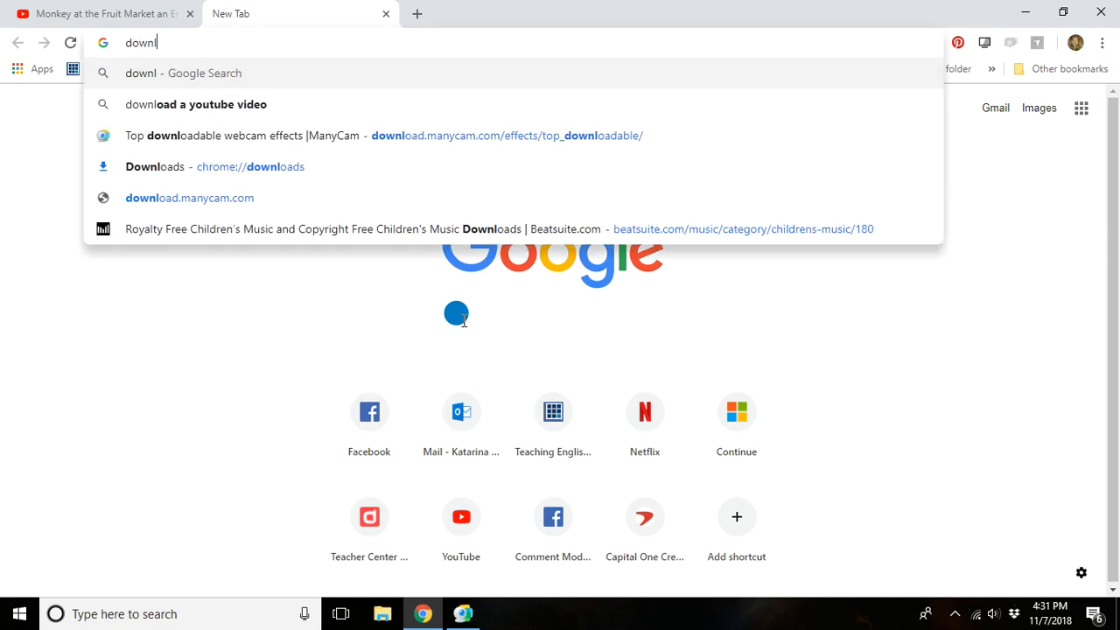
type("oad a youtube video")
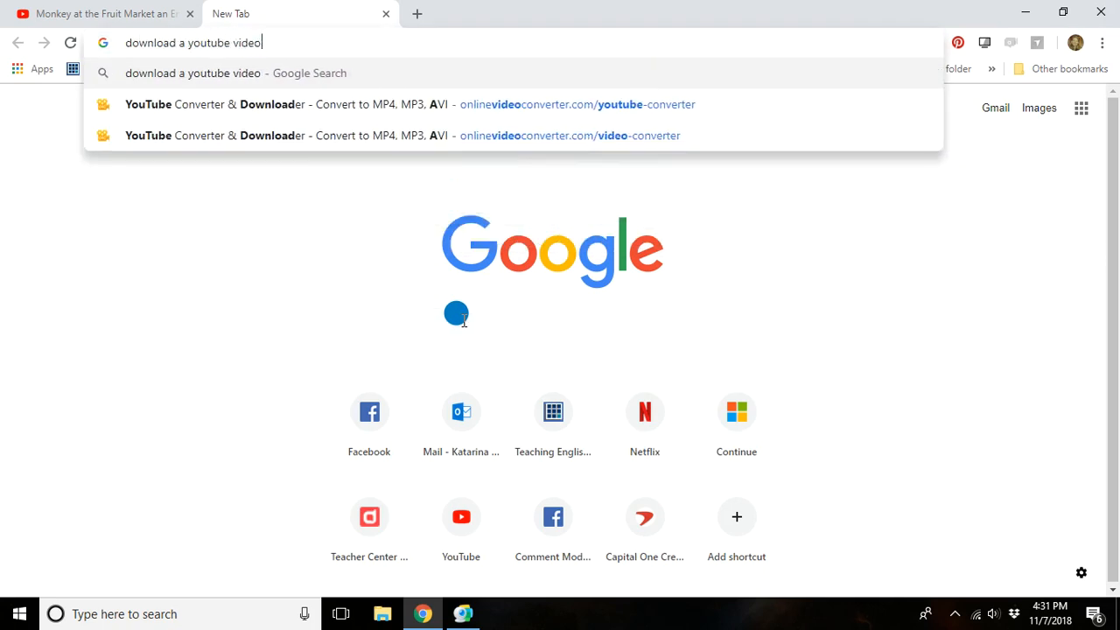
key("Return")
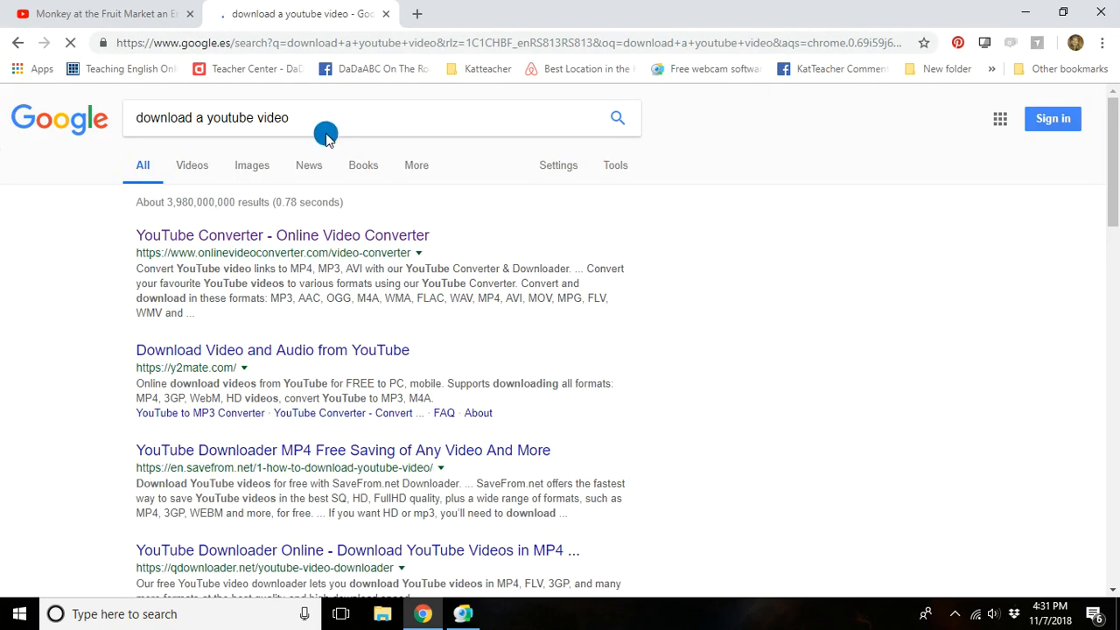
left_click(289, 236)
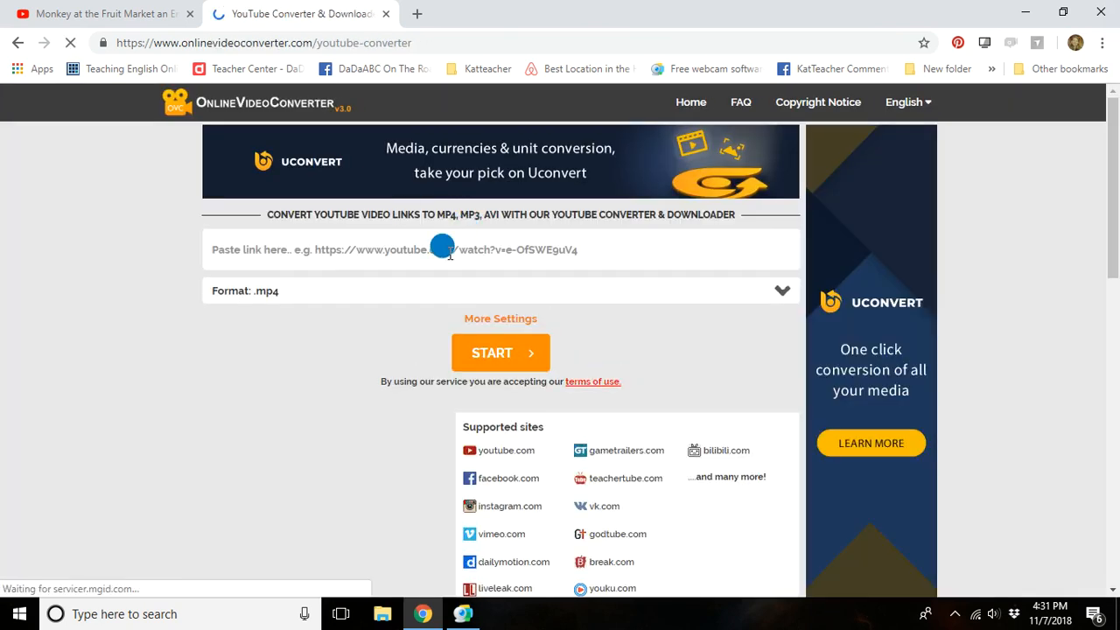
Convert the copied YouTube link to .mp4 and download the converted video.
left_click(449, 254)
key("ctrl+v")
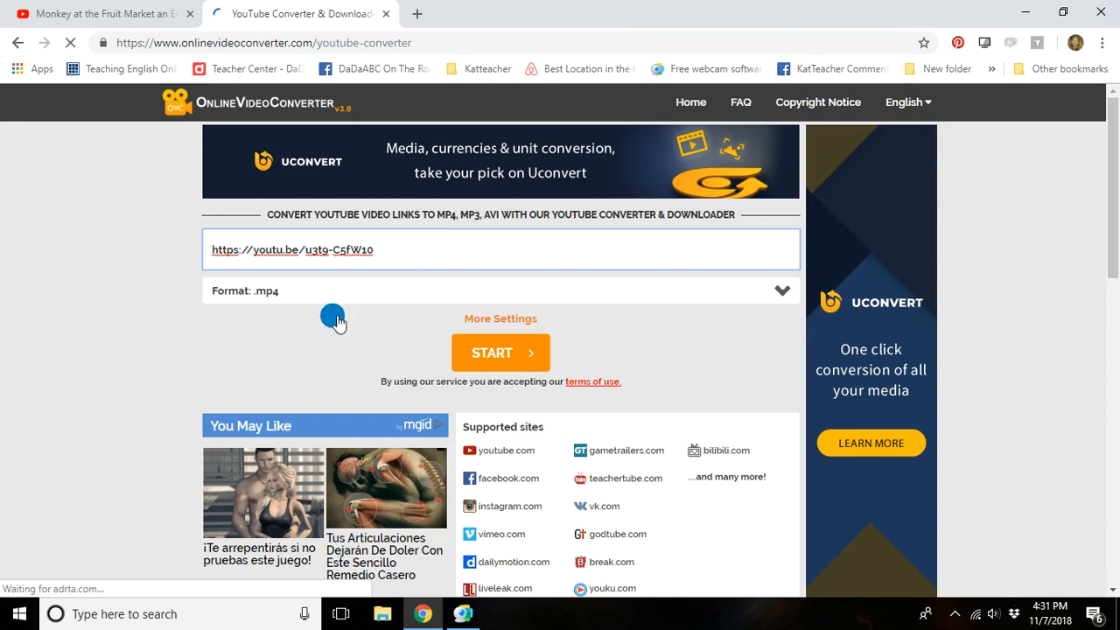
left_click(494, 351)
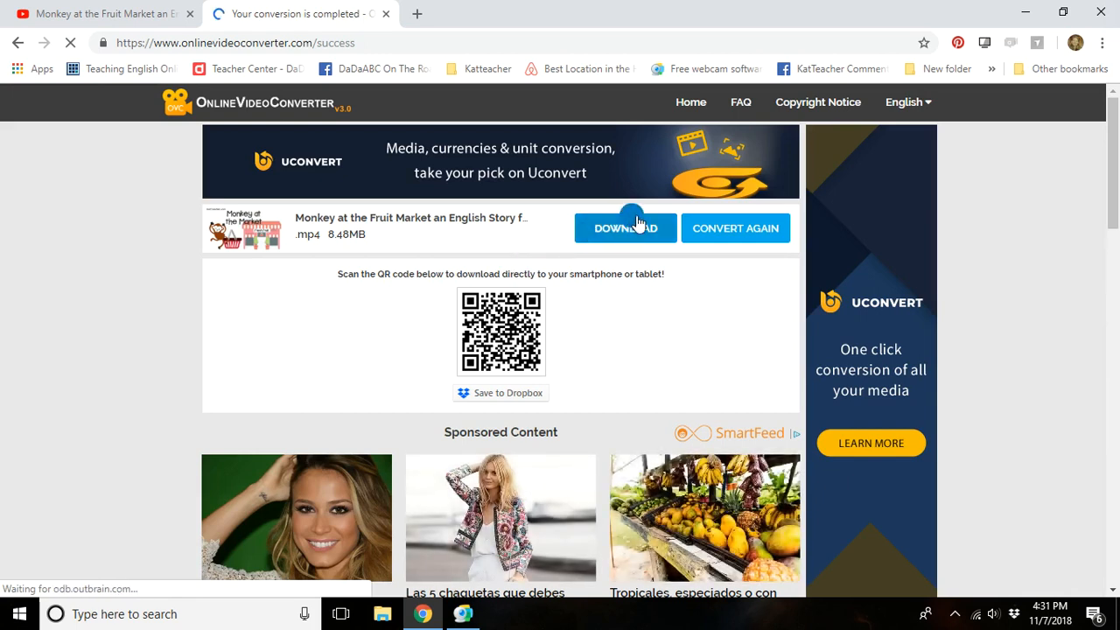
left_click(636, 224)
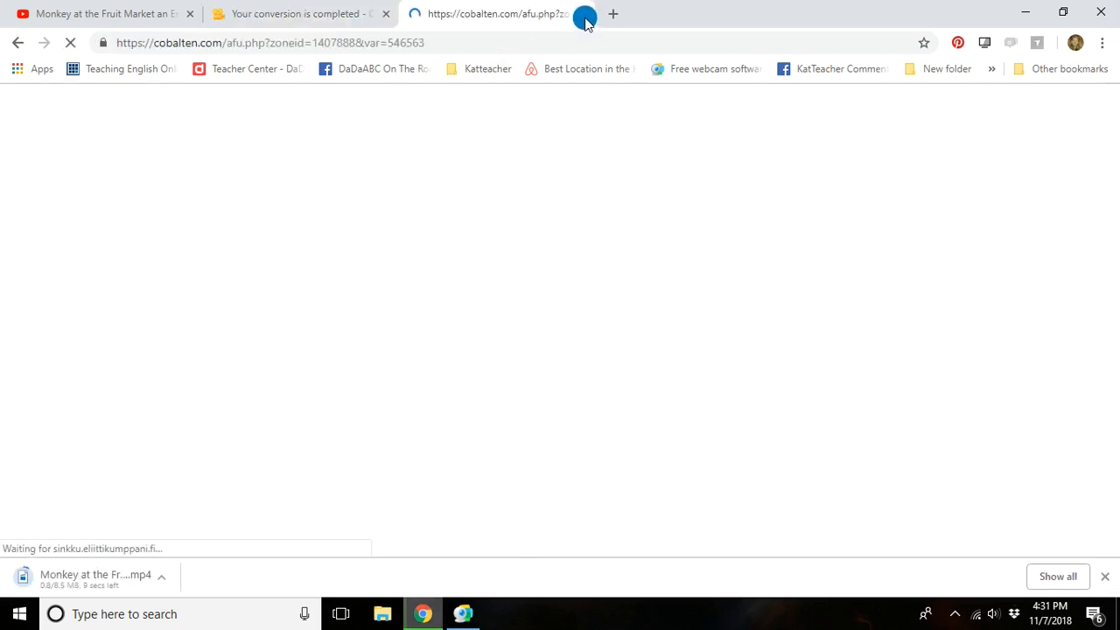
Close the advertisement tab, the converter tab and the share dialog, and switch to ManyCam.
left_click(584, 15)
left_click(341, 50)
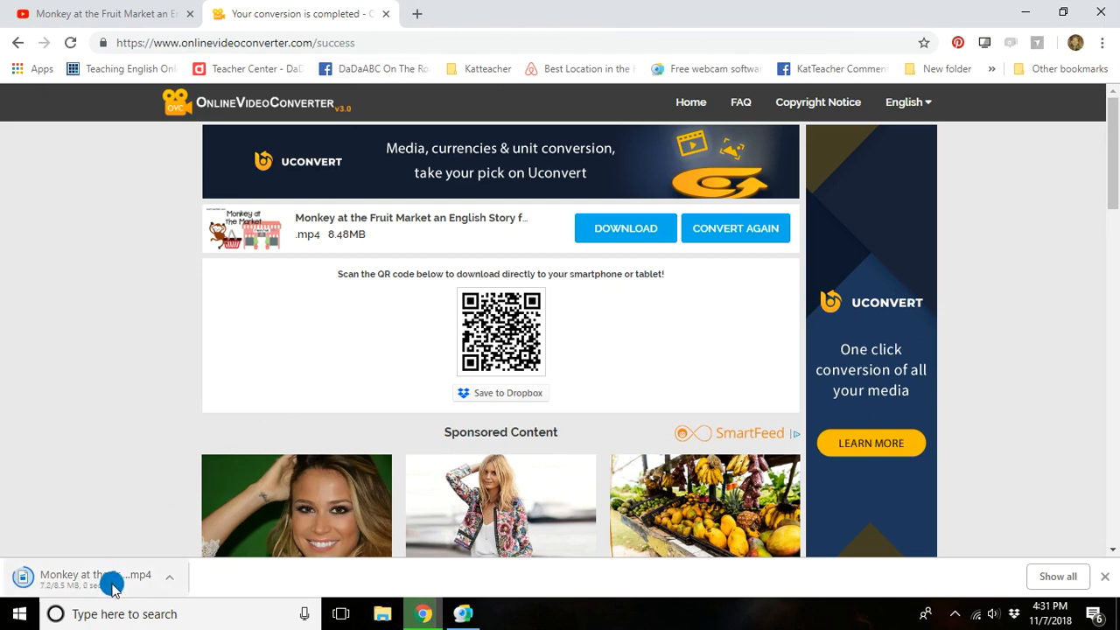
left_click(389, 15)
left_click(317, 513)
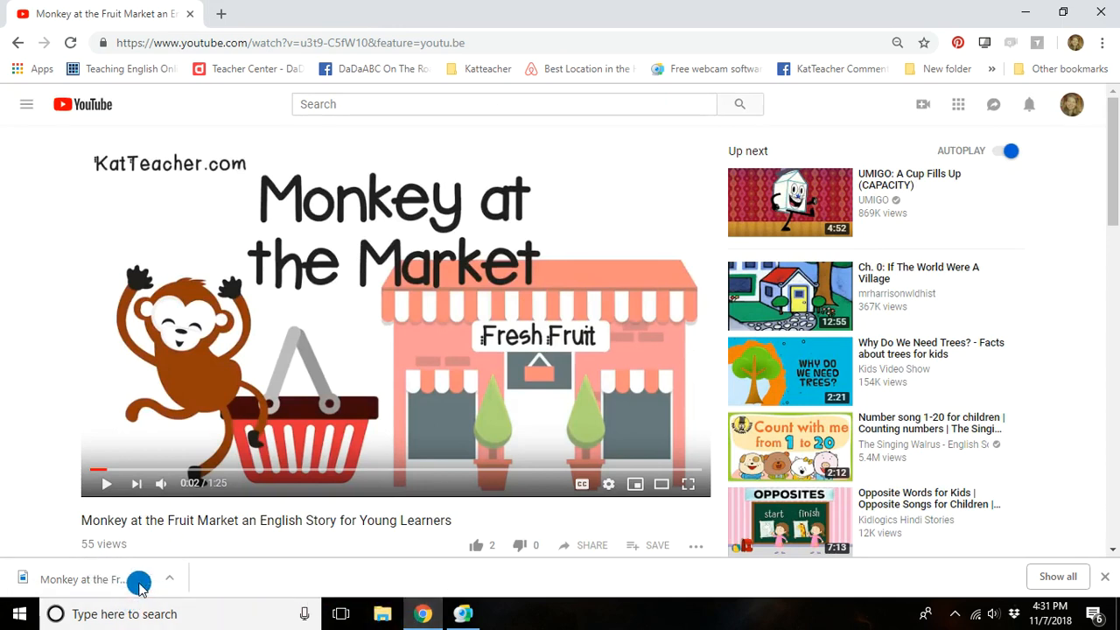
left_click(462, 614)
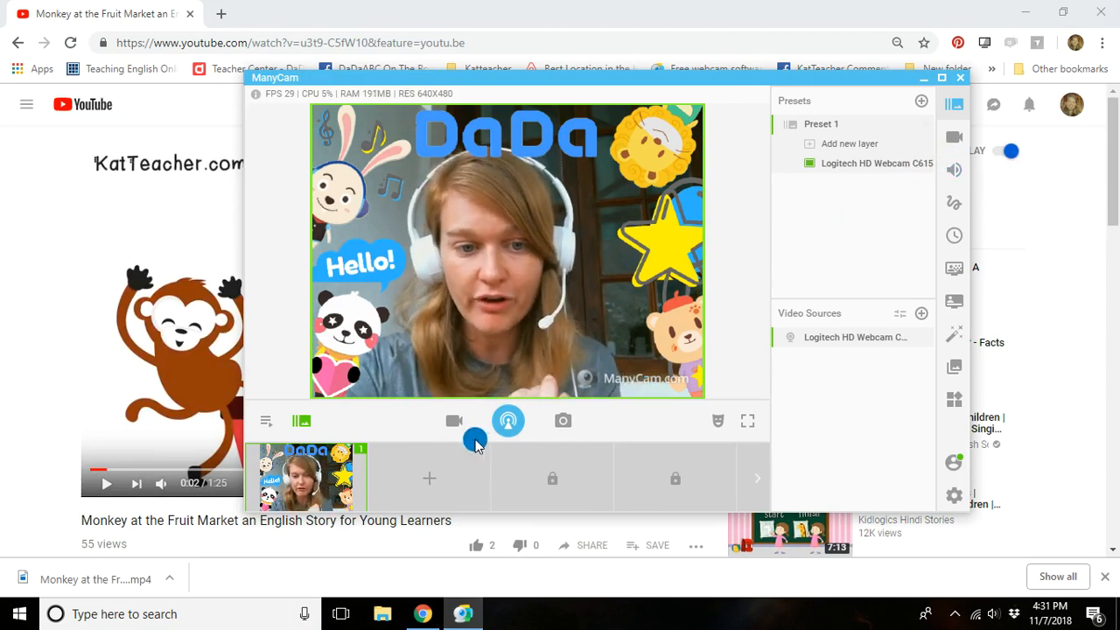
left_click(424, 479)
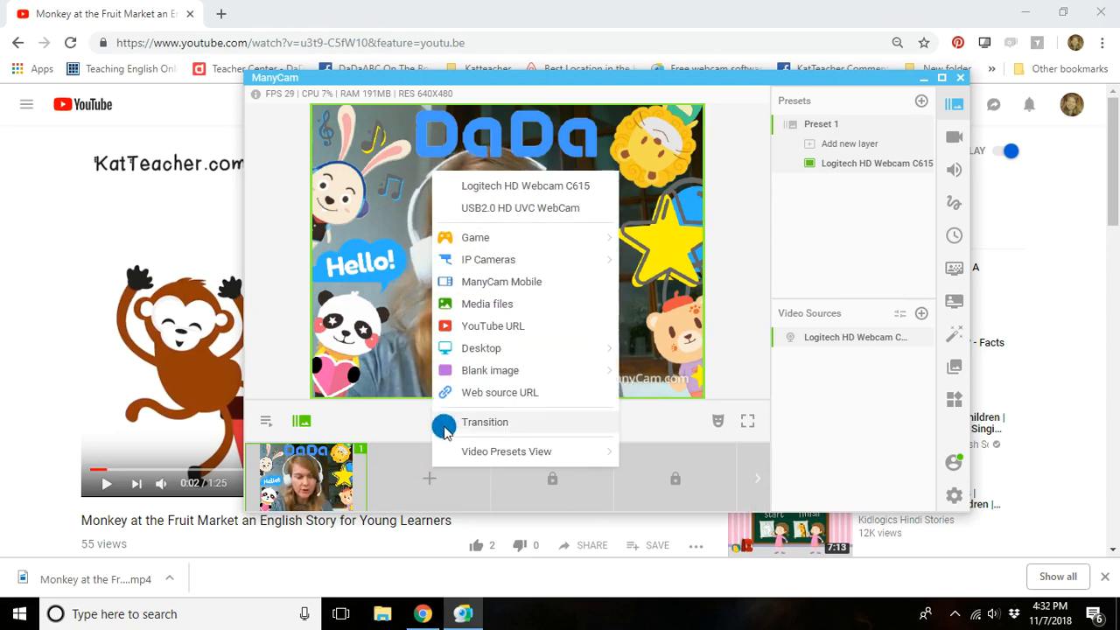
left_click(959, 105)
left_click(960, 105)
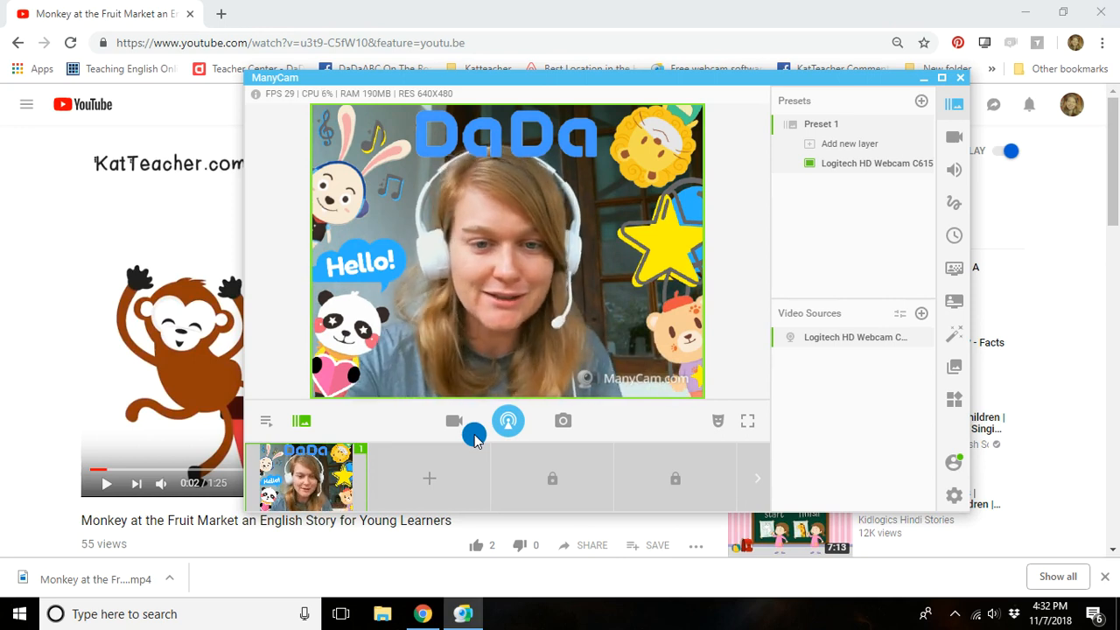
Add the downloaded Monkey at the Fruit Market video from Downloads as a media file in the empty second preset.
left_click(430, 478)
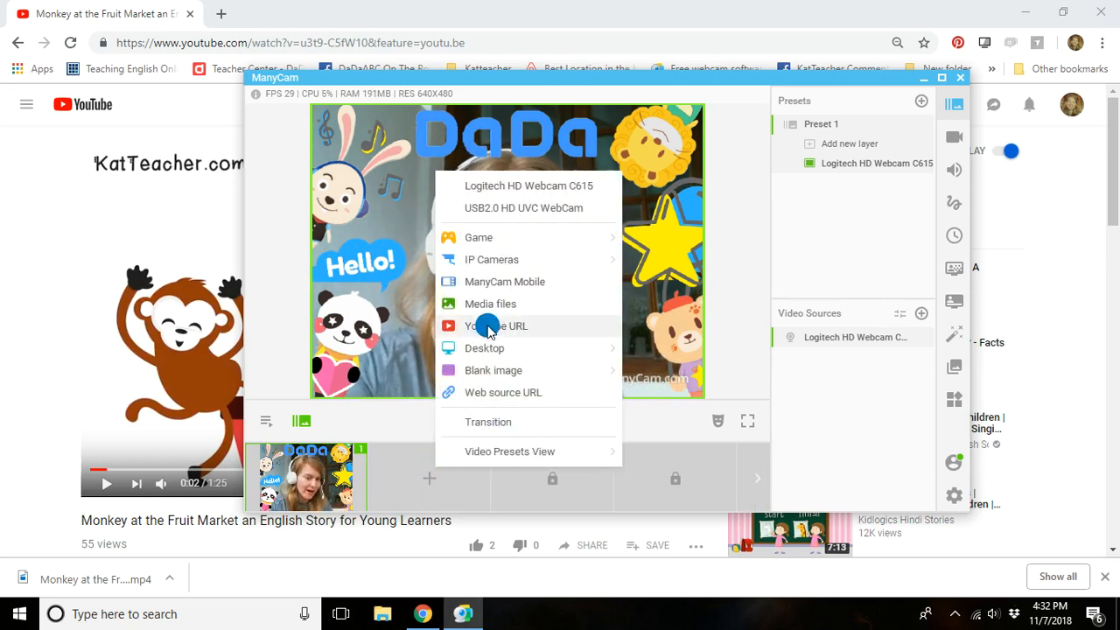
left_click(510, 307)
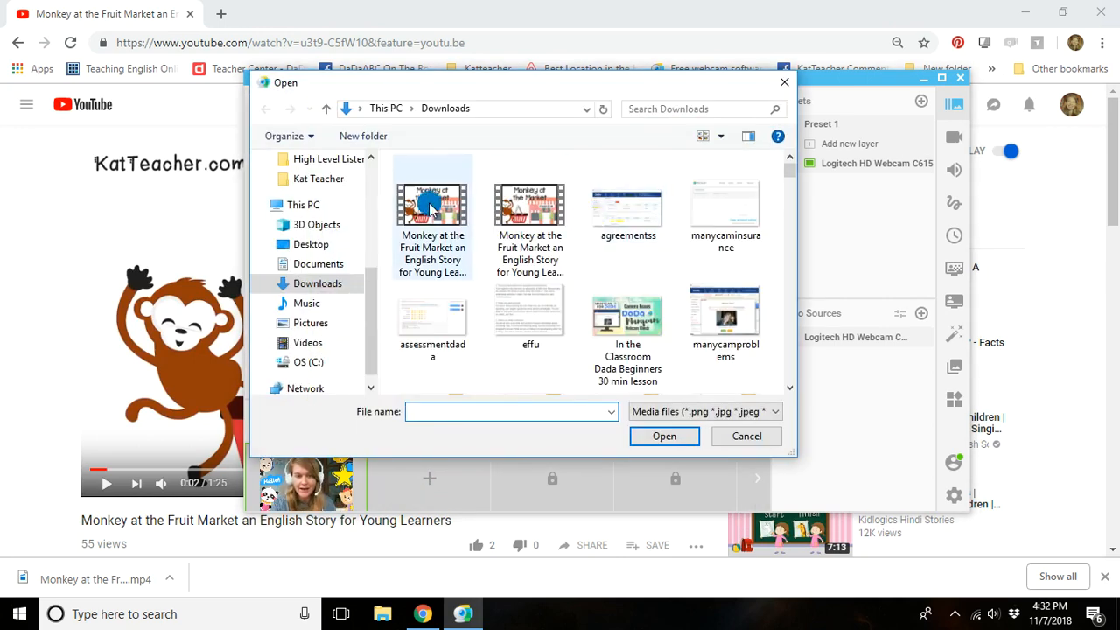
left_click(685, 435)
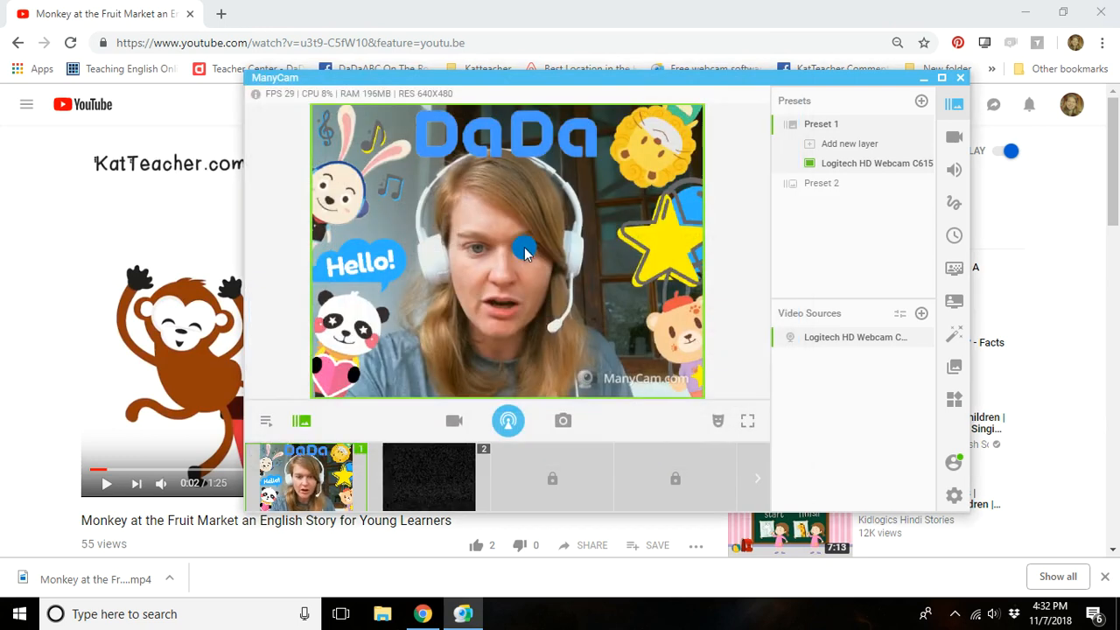
Transition the live output to the second preset and play a short part of the monkey video before pausing it.
left_click(451, 455)
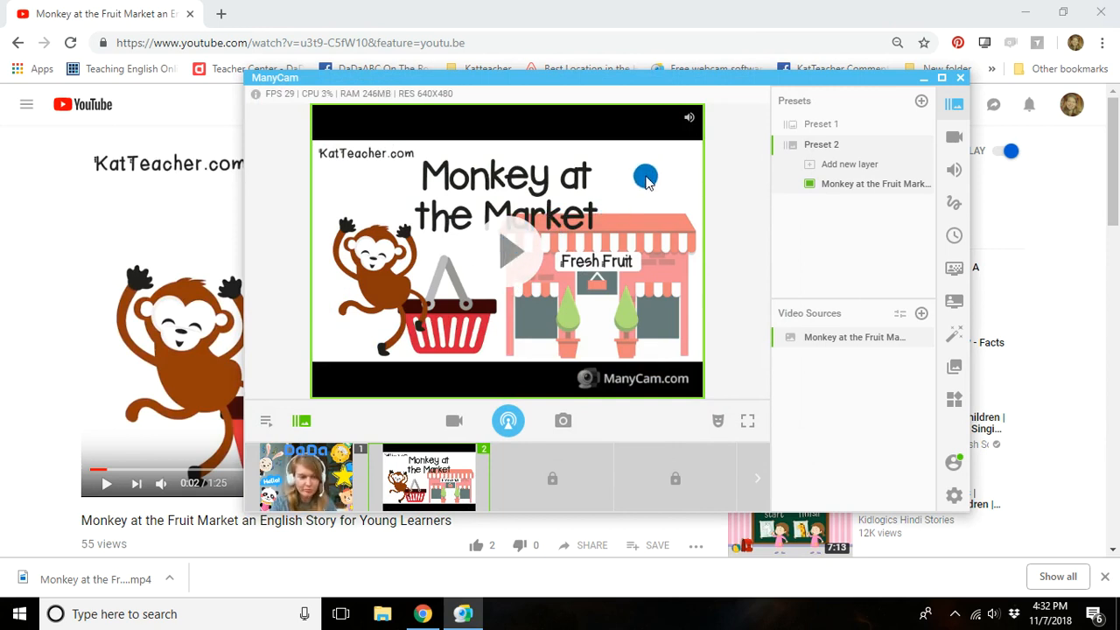
left_click(512, 248)
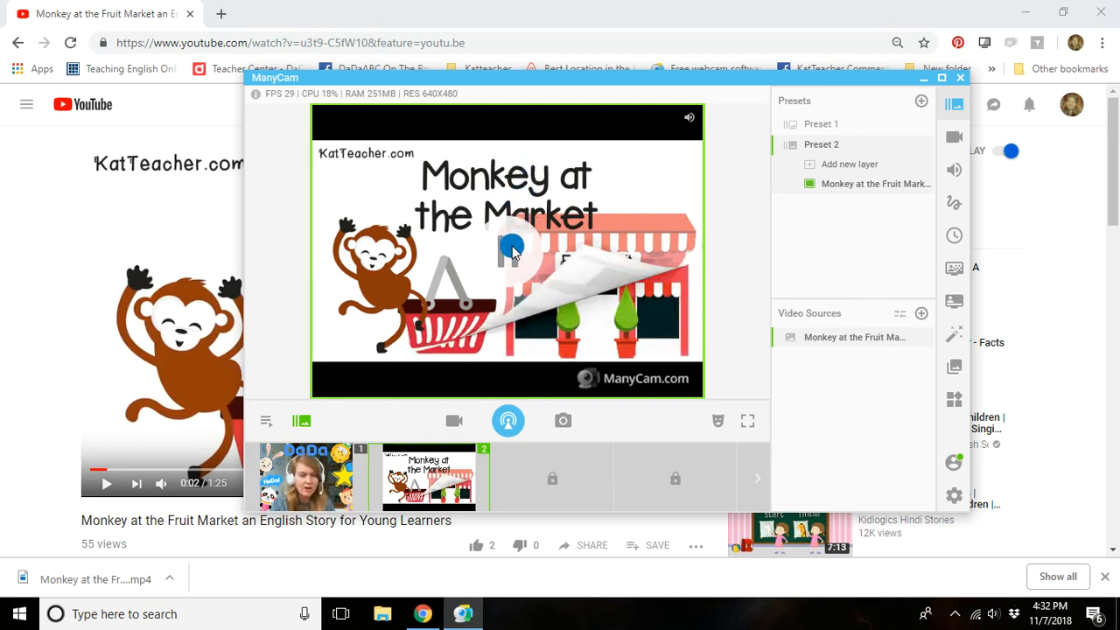
left_click(517, 211)
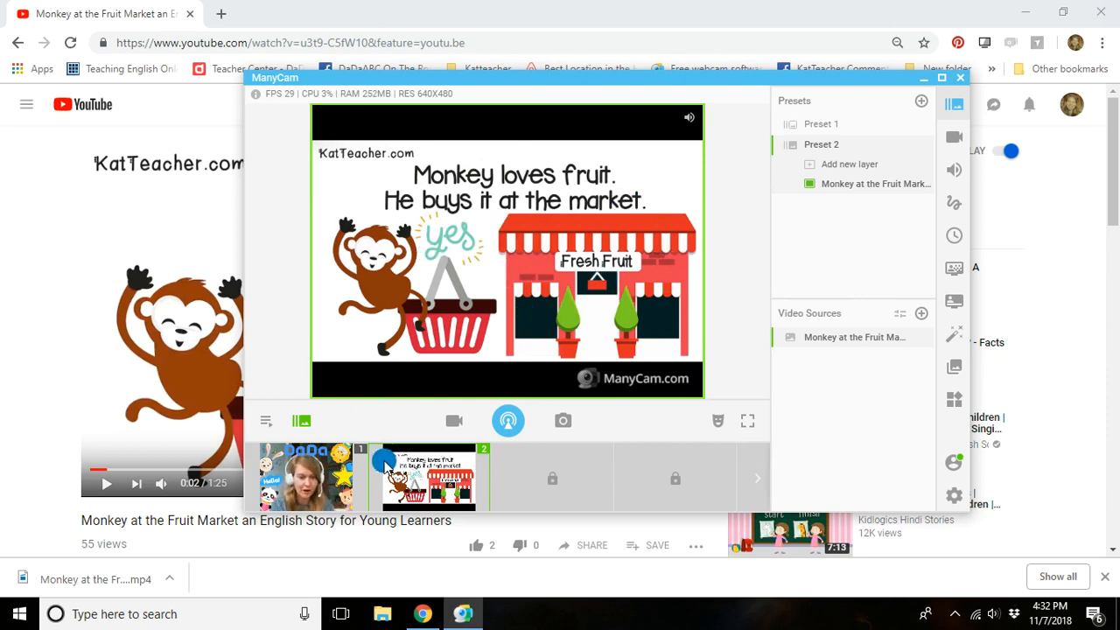
Show the playlist controls, maximize the ManyCam window and move the video's playback position to about 0:49.
left_click(261, 421)
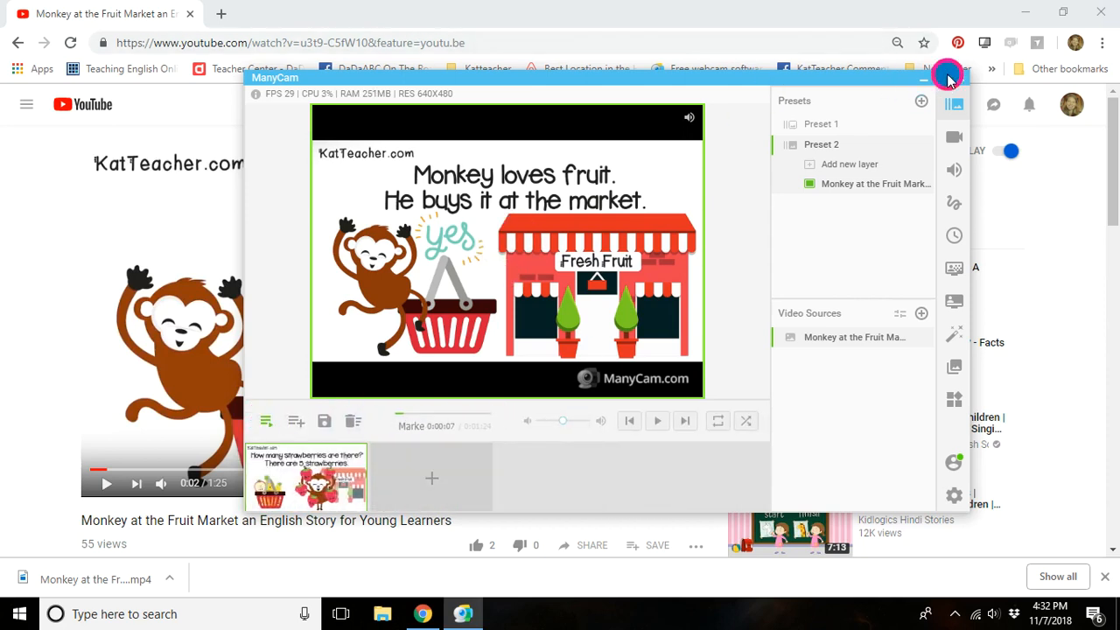
left_click(949, 78)
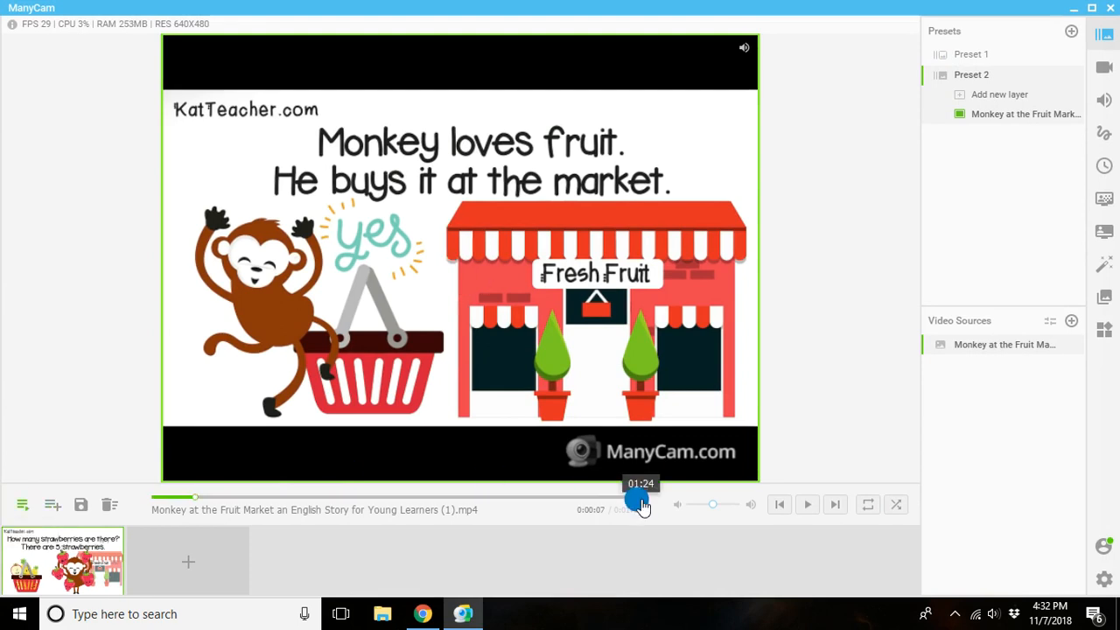
left_click_drag(208, 506, 442, 500)
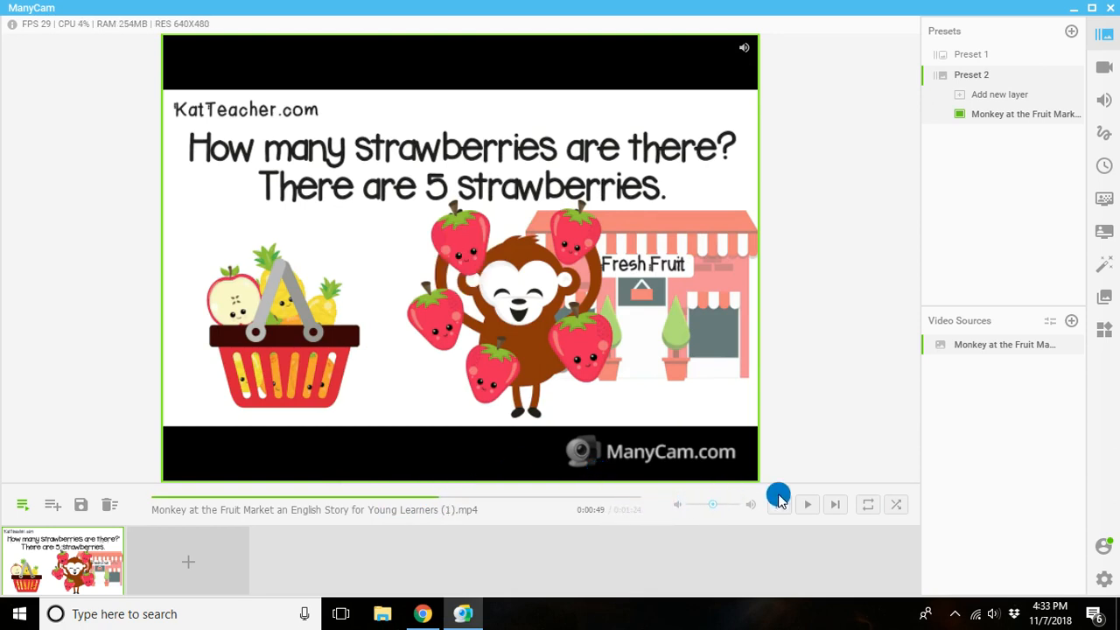
Restart the video from the beginning, pause it near the start and turn on repeat playback.
left_click(782, 508)
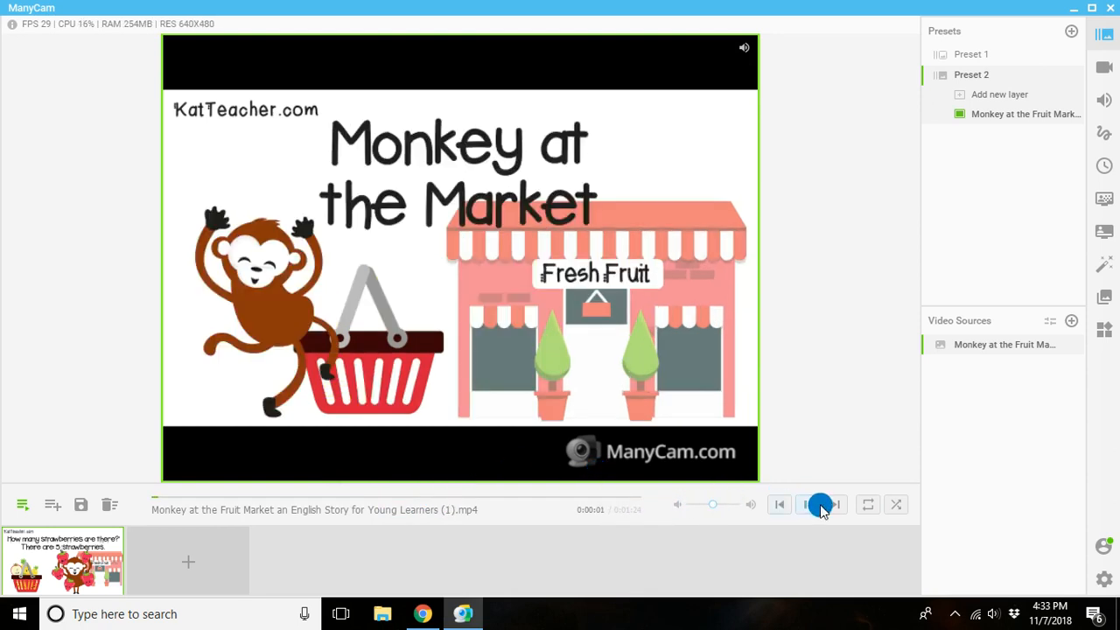
left_click(867, 510)
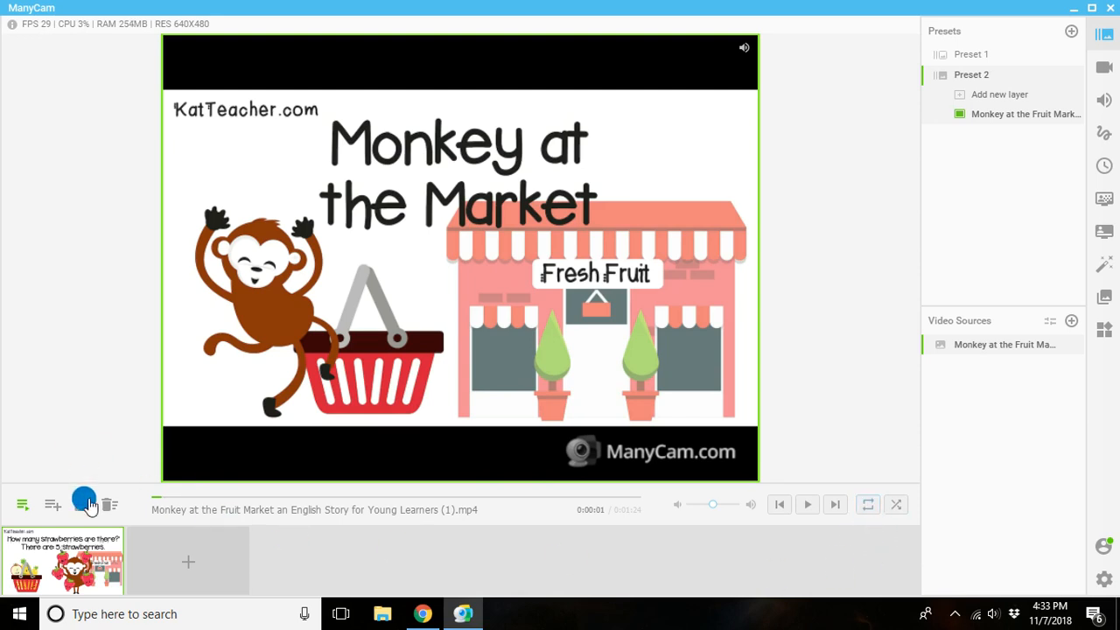
Return to the presets view, transition the live output to the webcam in Preset 1 and add a new layer to it.
left_click(19, 509)
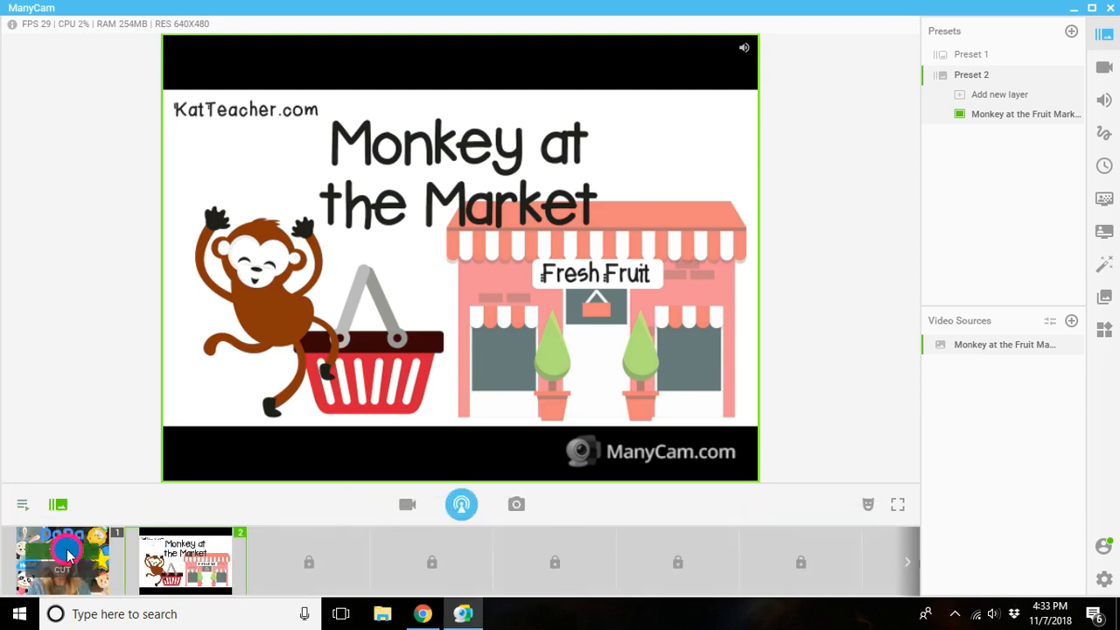
left_click(68, 553)
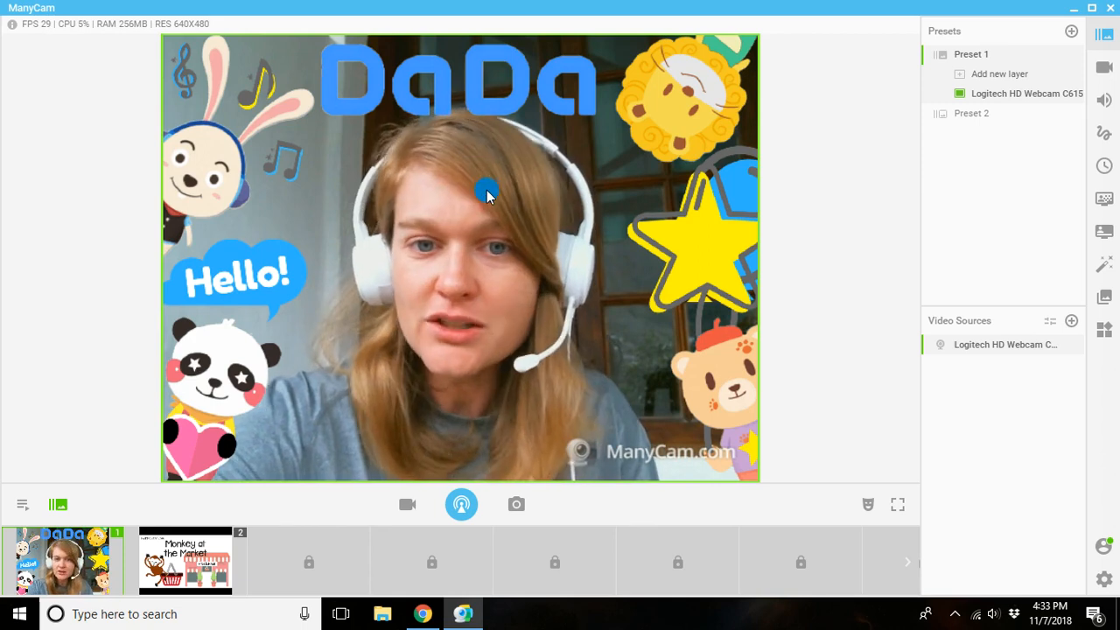
right_click(521, 267)
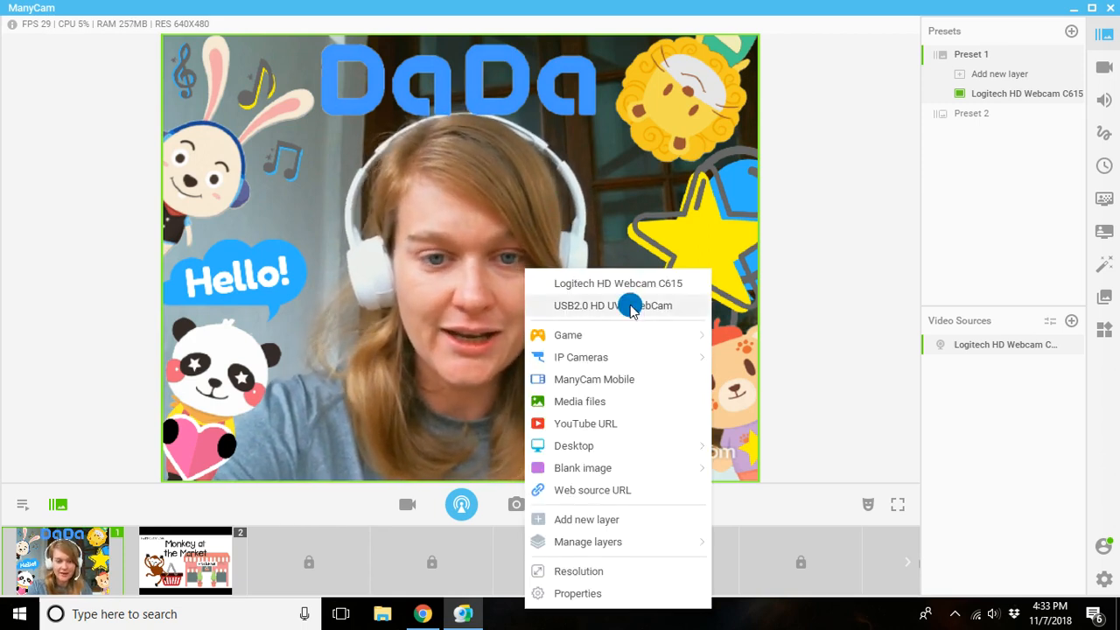
left_click(592, 521)
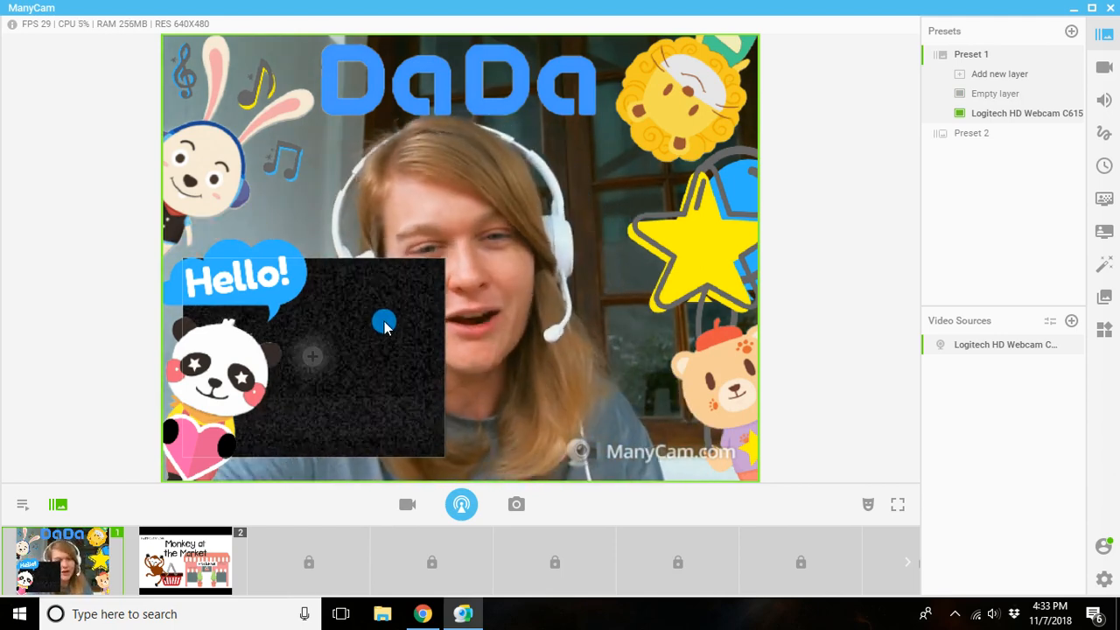
Try to move or resize the empty picture-in-picture layer, dismiss the upgrade offer and open the Borders effects.
left_click(426, 321)
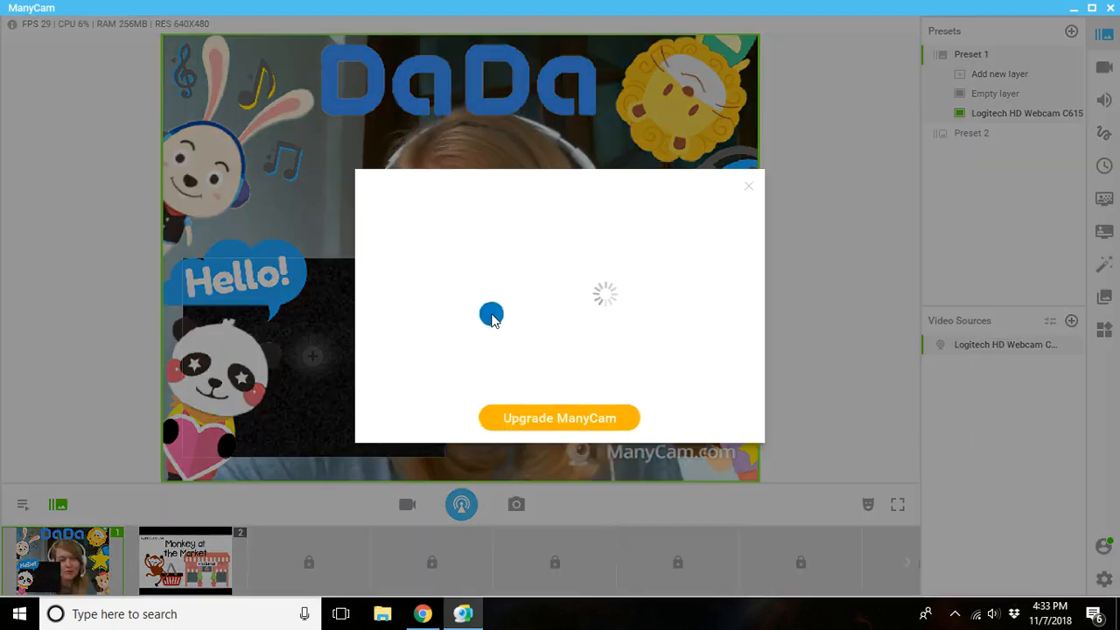
left_click(746, 191)
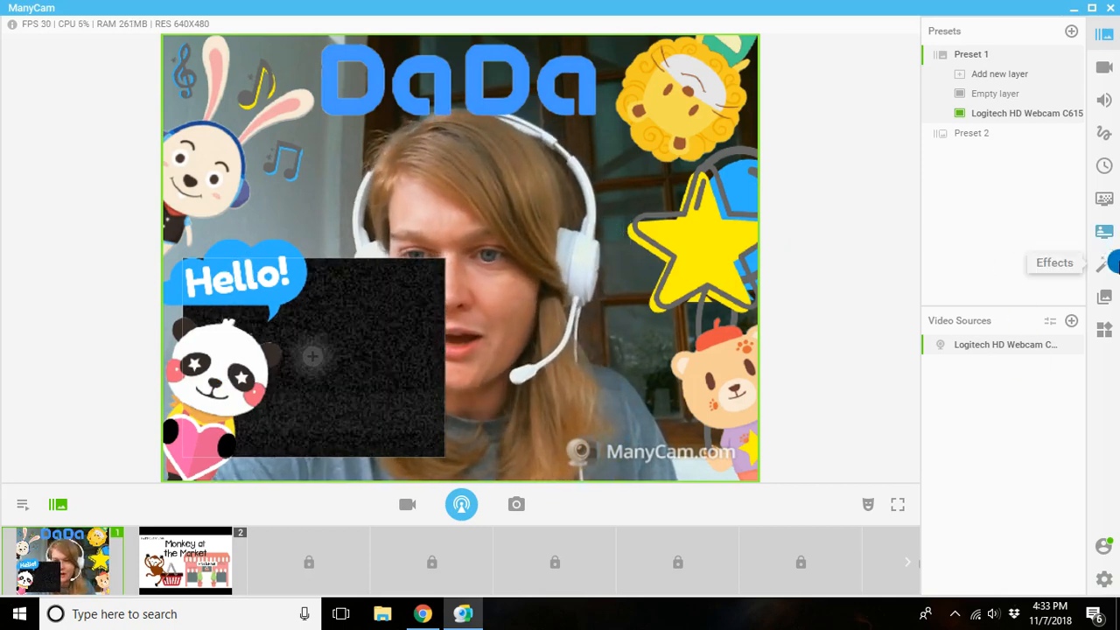
left_click(1108, 265)
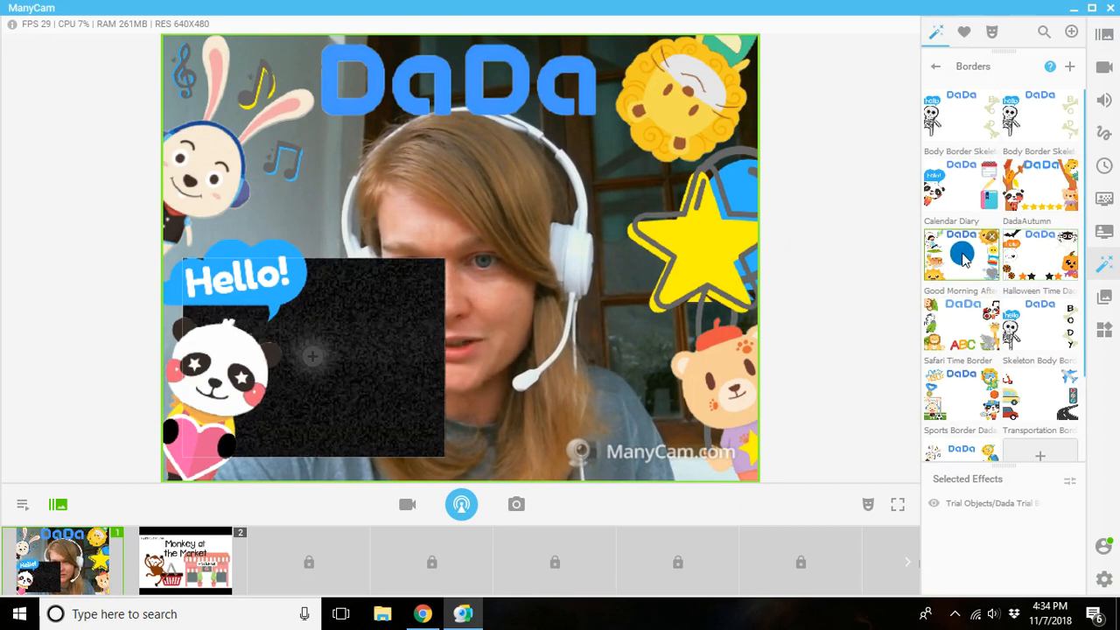
left_click(950, 267)
left_click(968, 187)
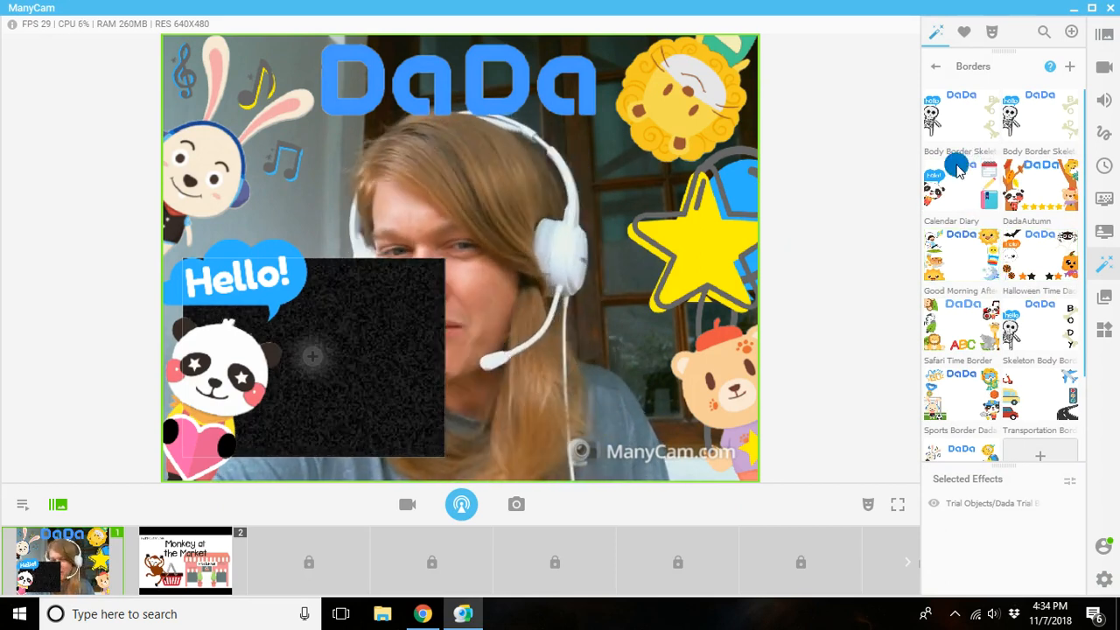
Fill the empty layer with the first Monkey at the Fruit Market video from the Downloads folder.
right_click(311, 361)
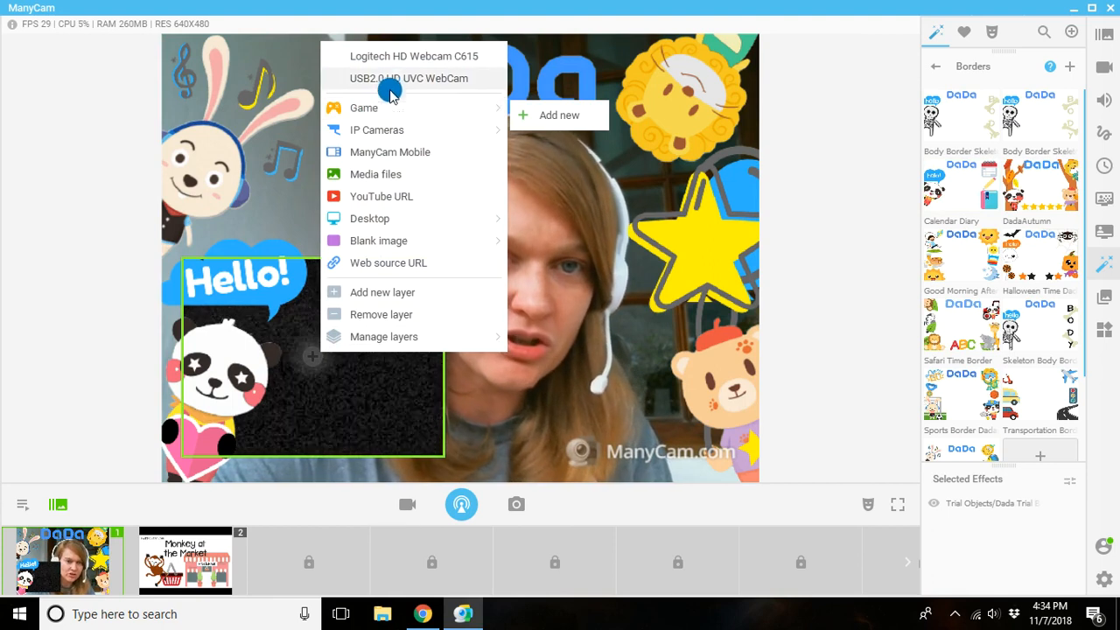
left_click(377, 175)
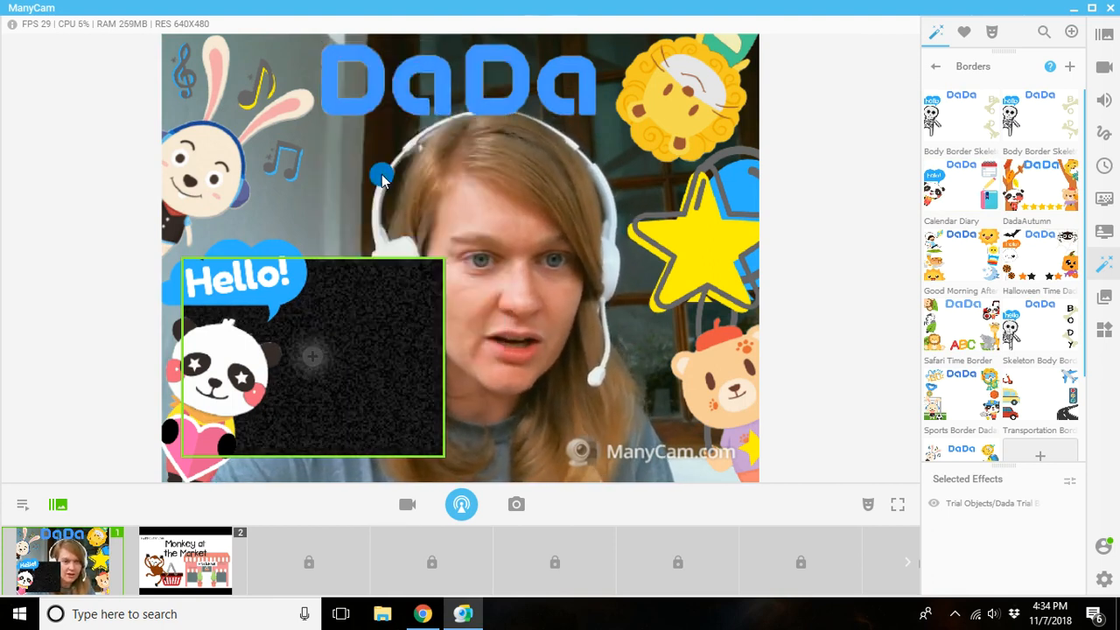
left_click(189, 135)
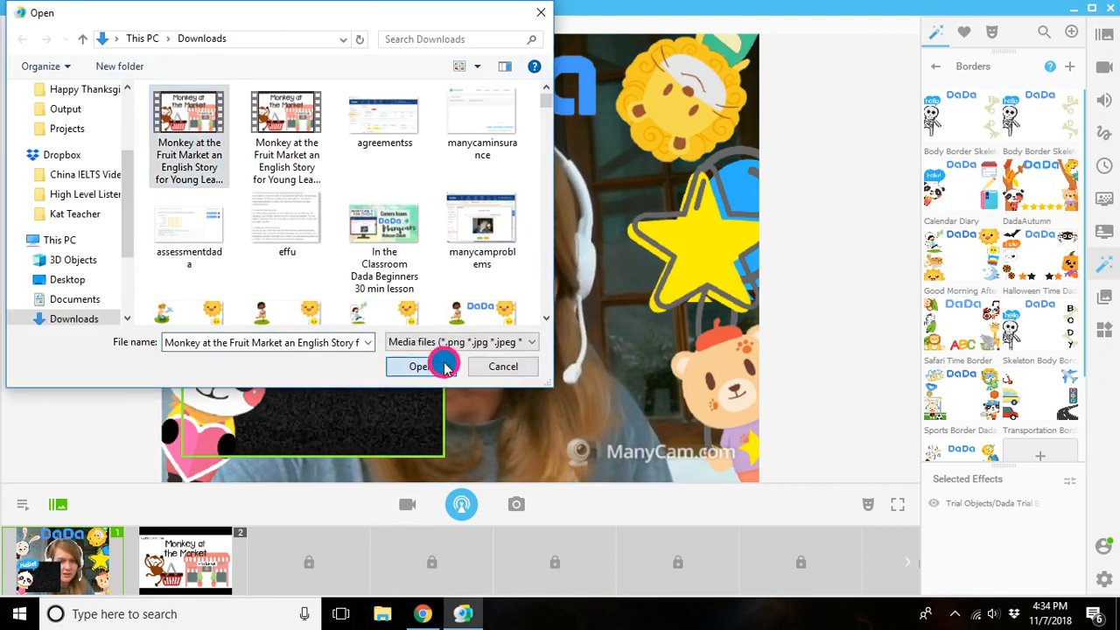
left_click(440, 364)
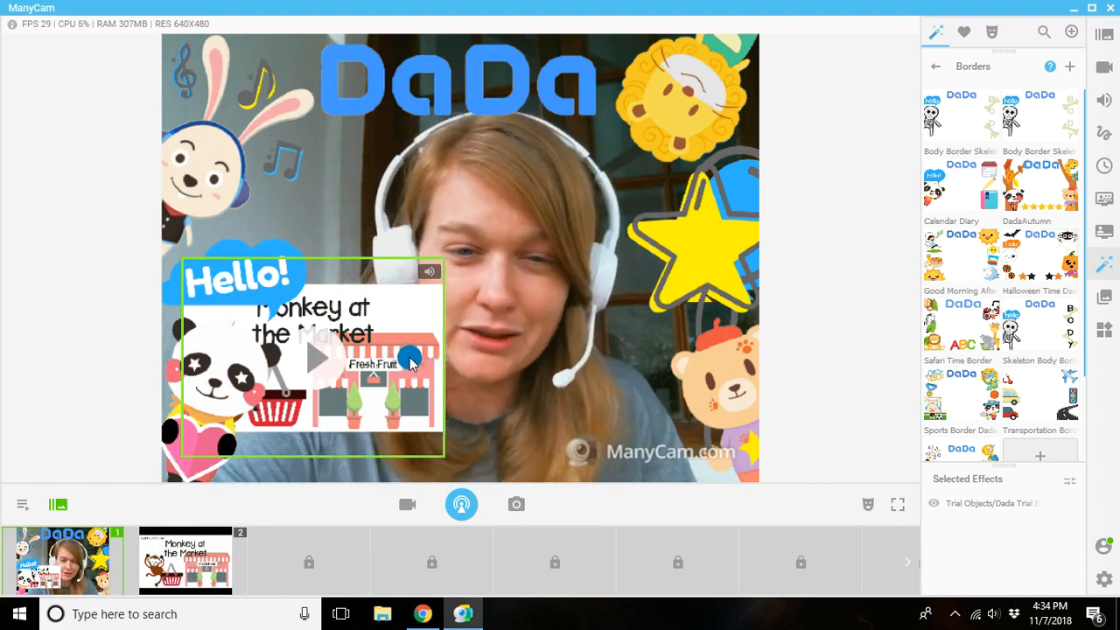
Try to resize the video layer over the webcam, and play its video with the sound muted.
left_click(513, 330)
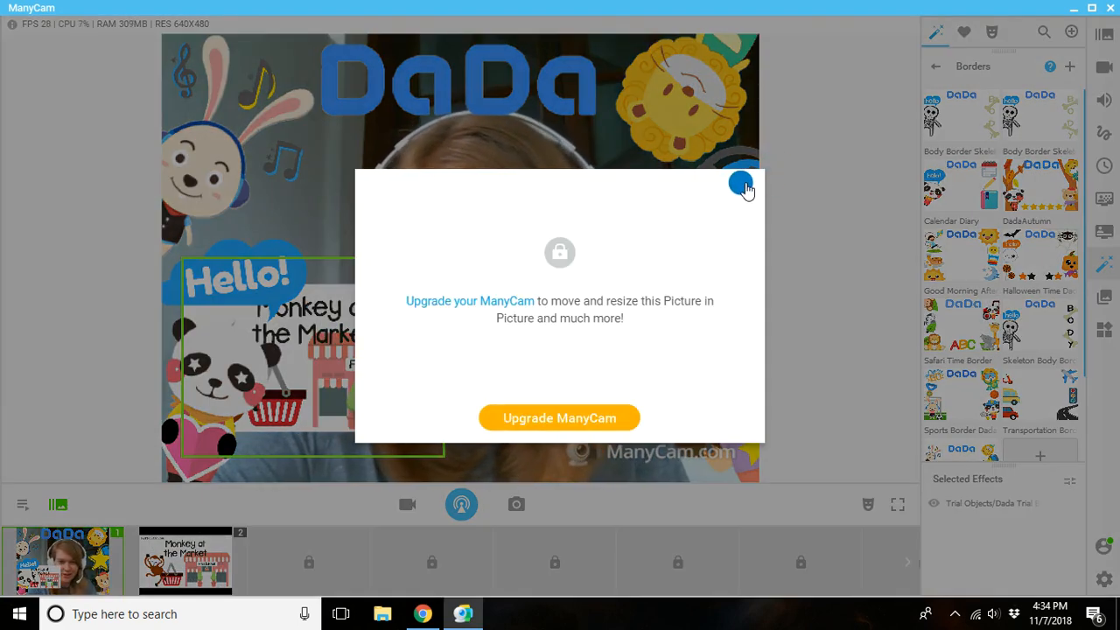
left_click(743, 184)
left_click(316, 348)
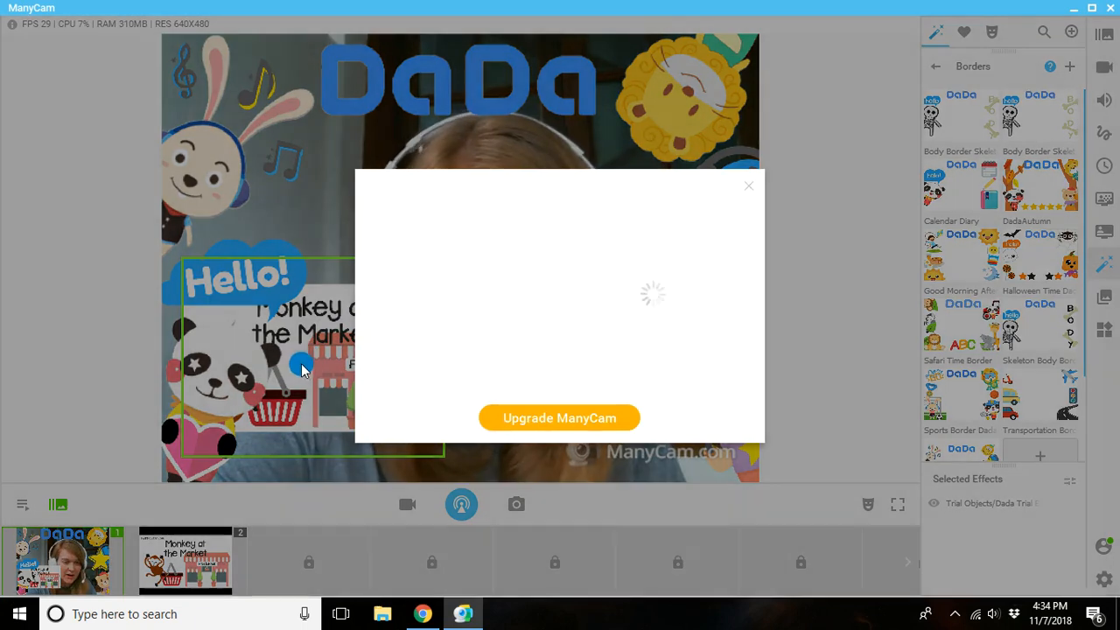
left_click(744, 188)
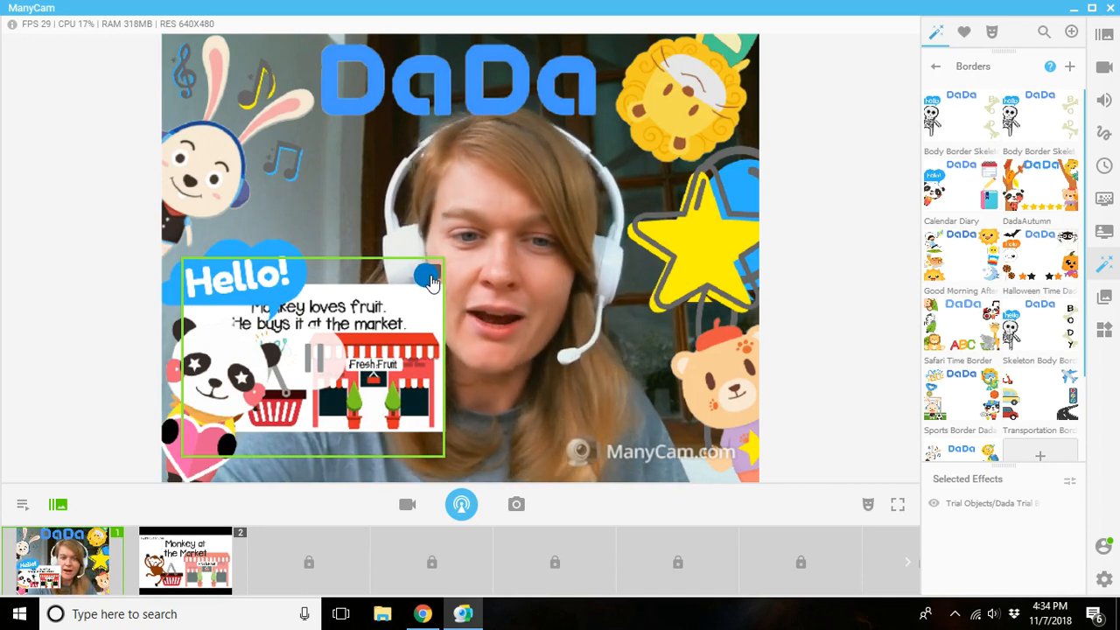
left_click(428, 276)
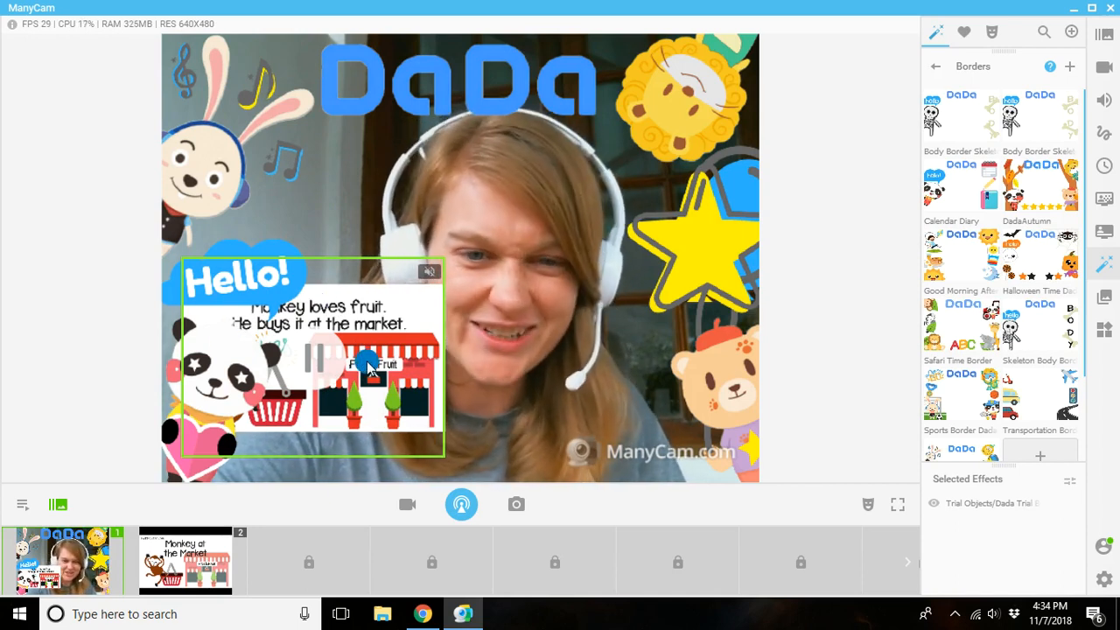
Transition the live output to Preset 2, show its playlist controls and return to the presets view.
mouse_move(184, 550)
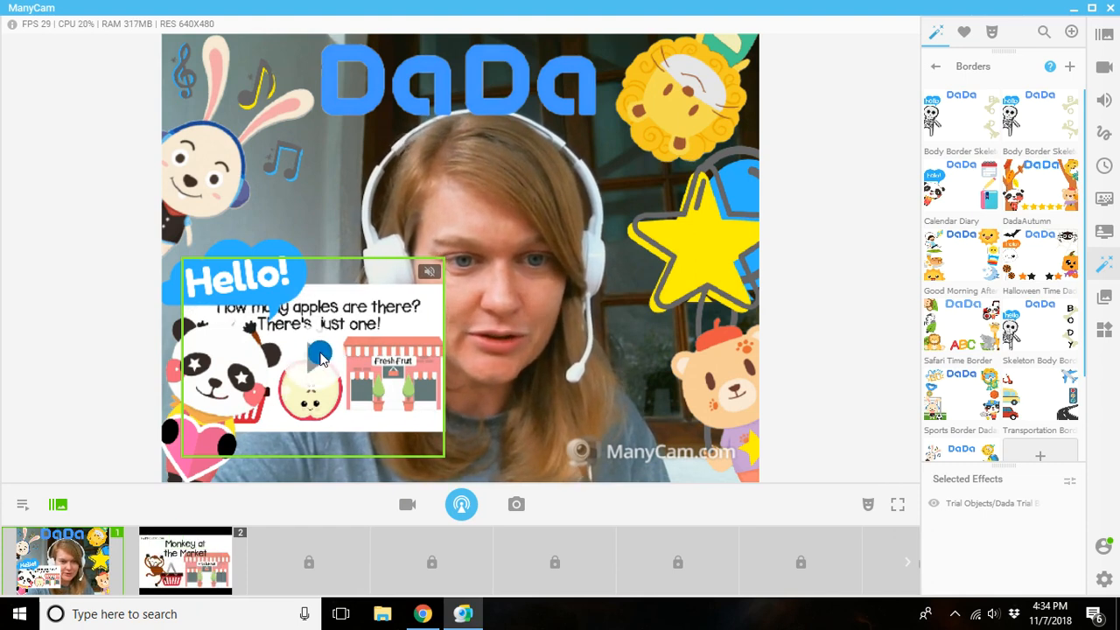
left_click(189, 549)
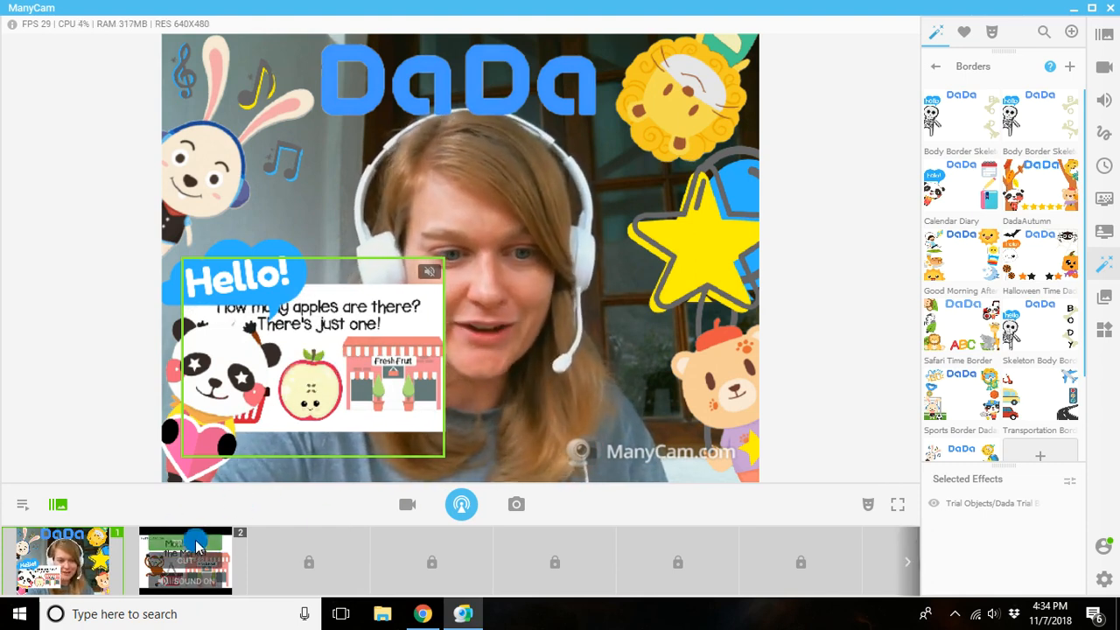
left_click(195, 549)
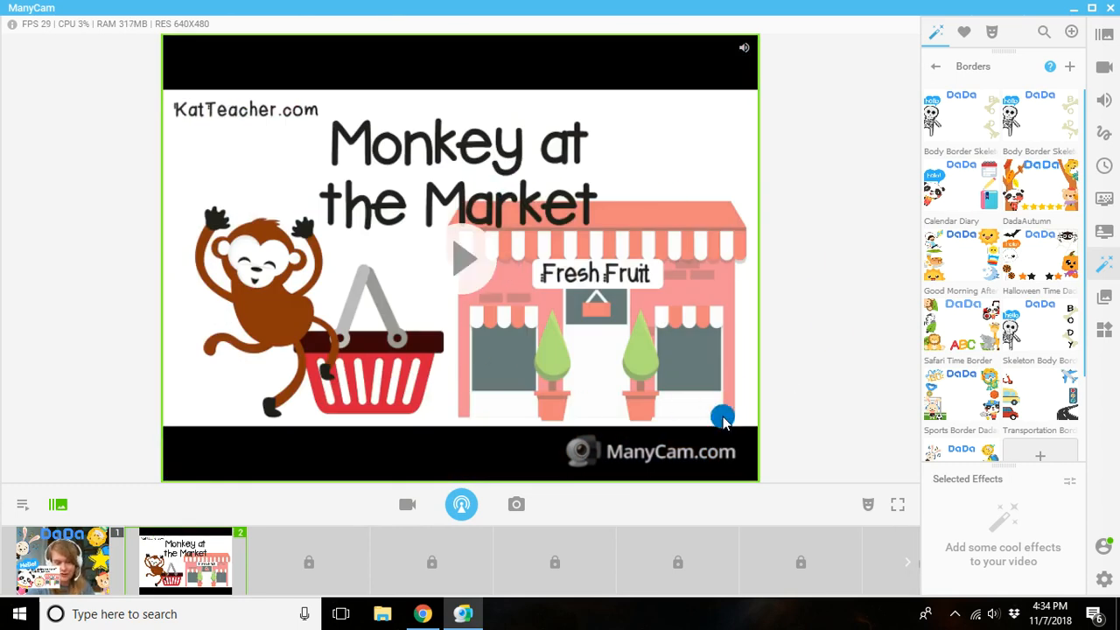
left_click(22, 504)
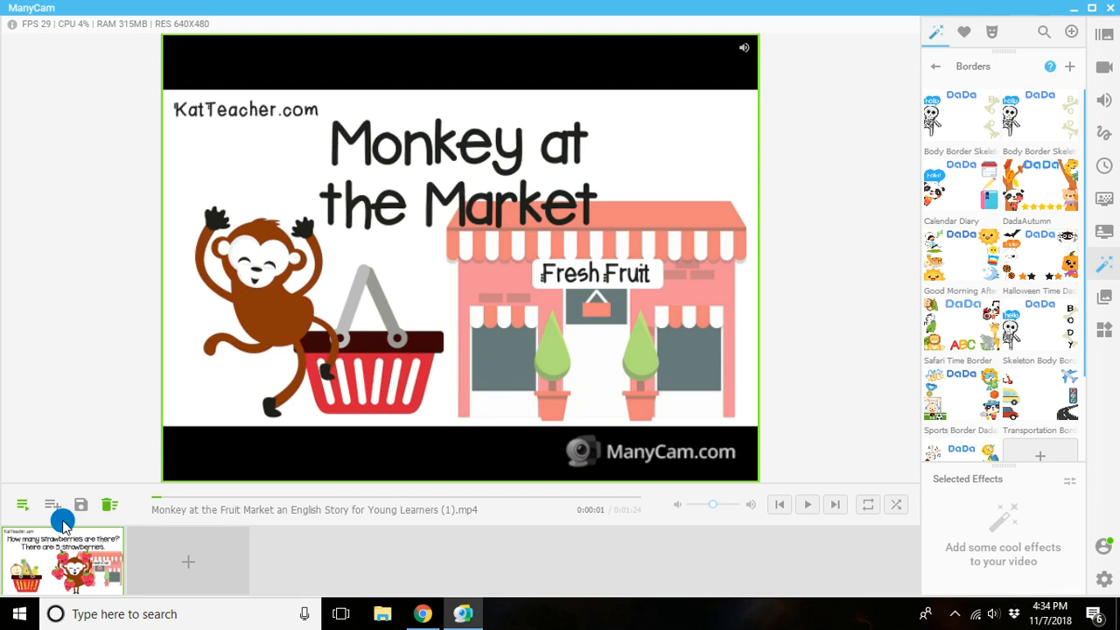
left_click(21, 514)
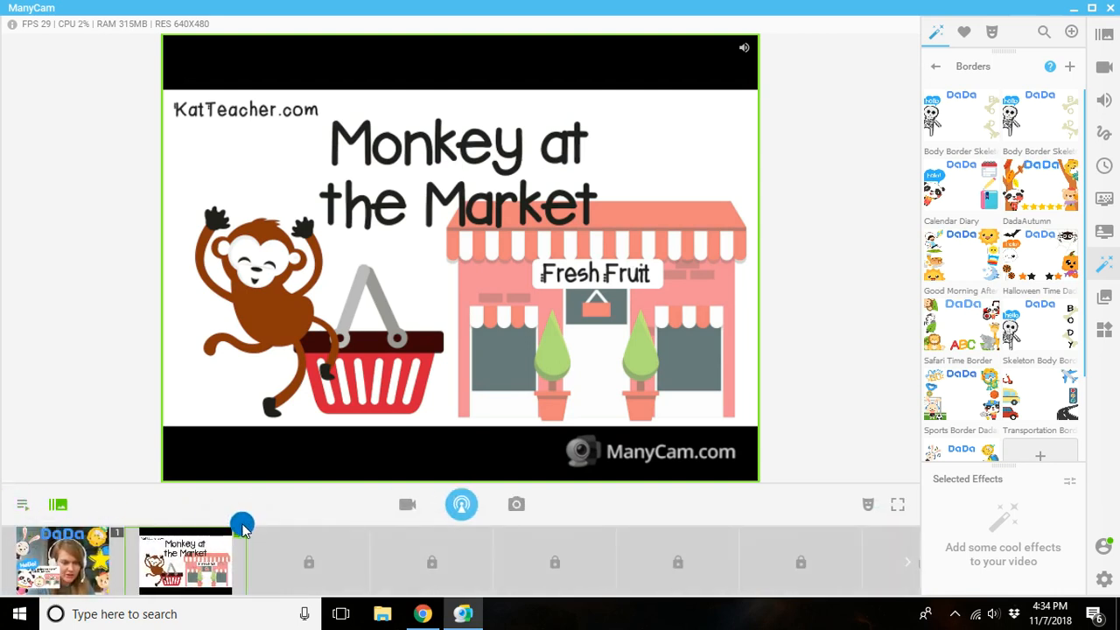
left_click(212, 549)
Delete Preset 2 and remove the monkey video layer from Preset 1.
right_click(624, 292)
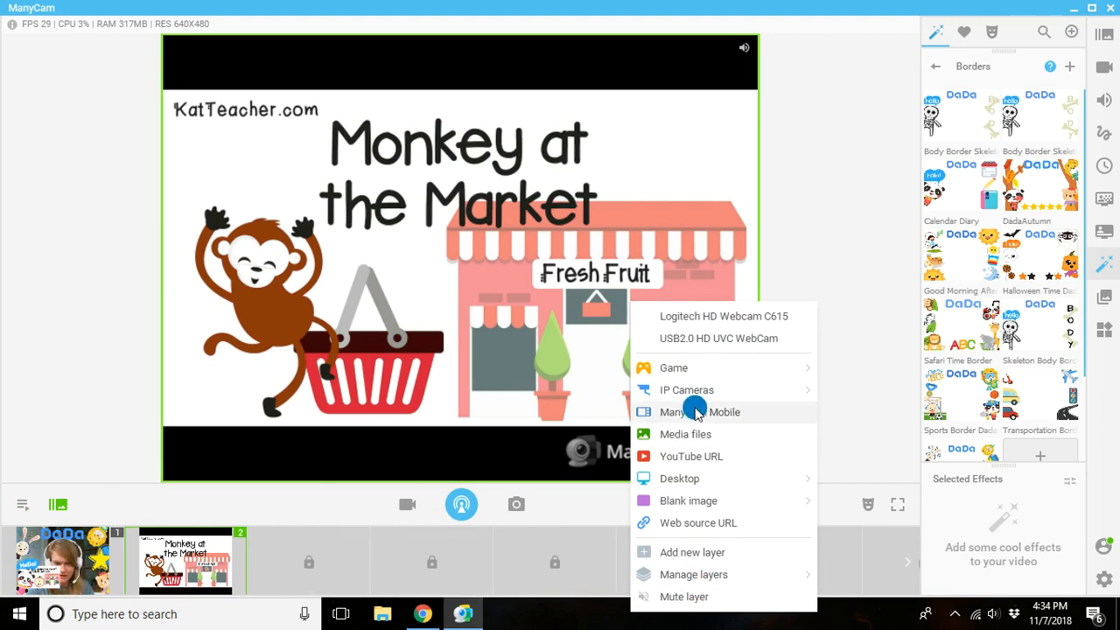
left_click(1104, 46)
left_click(1105, 45)
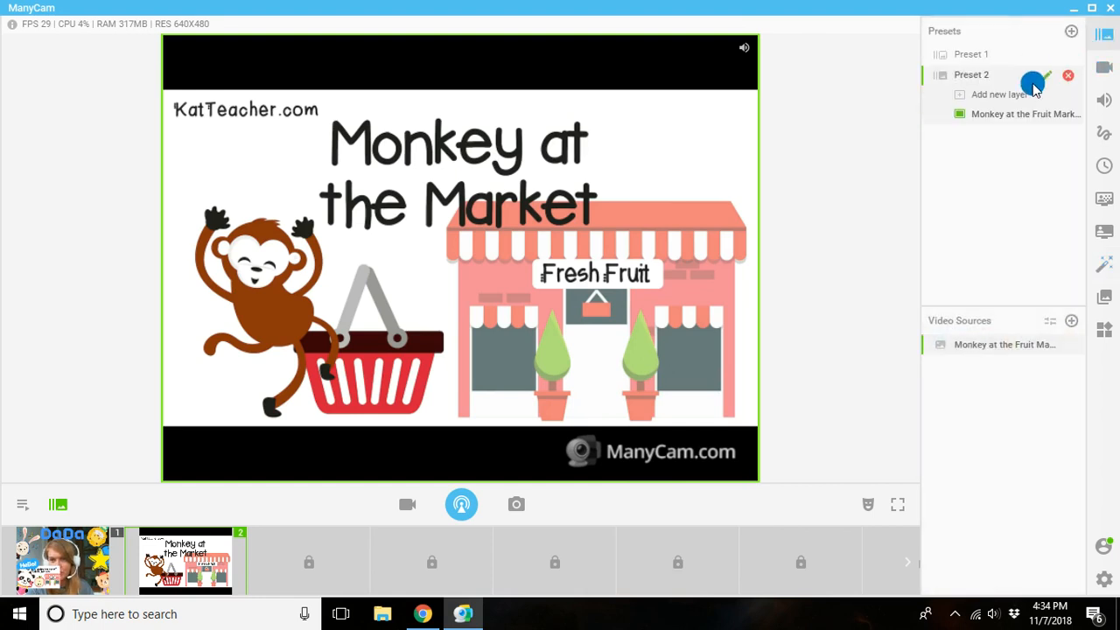
left_click(980, 55)
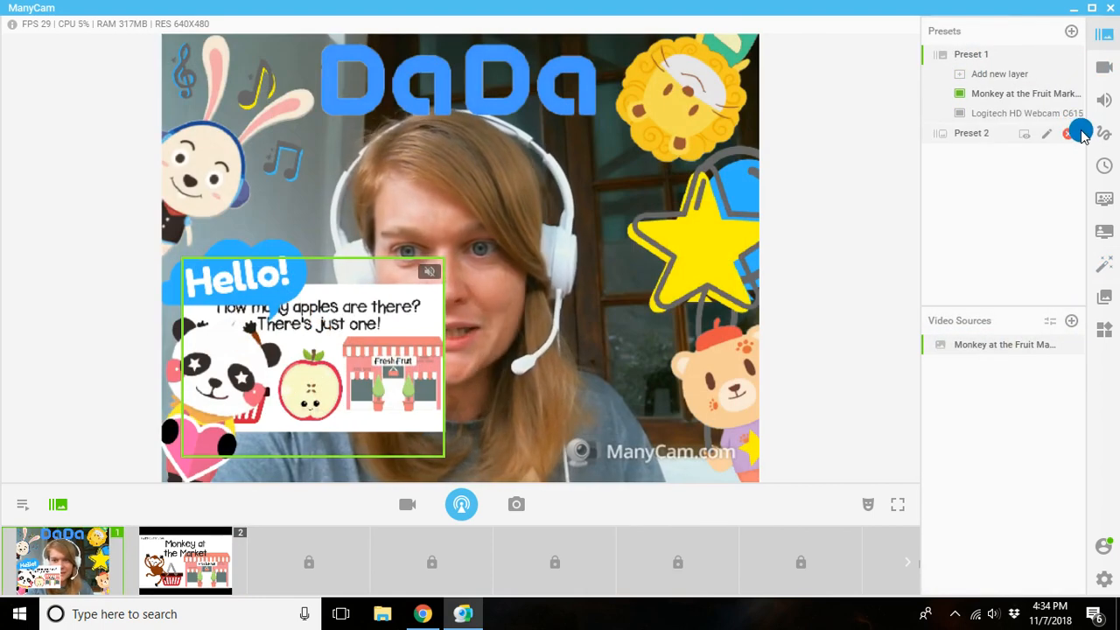
left_click(1068, 133)
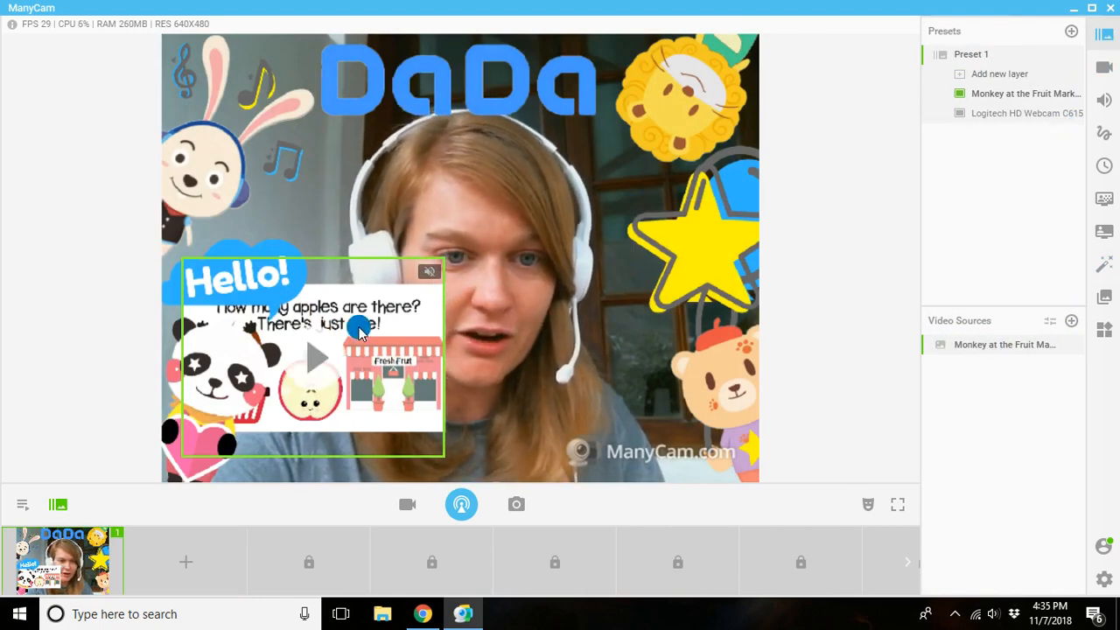
right_click(482, 313)
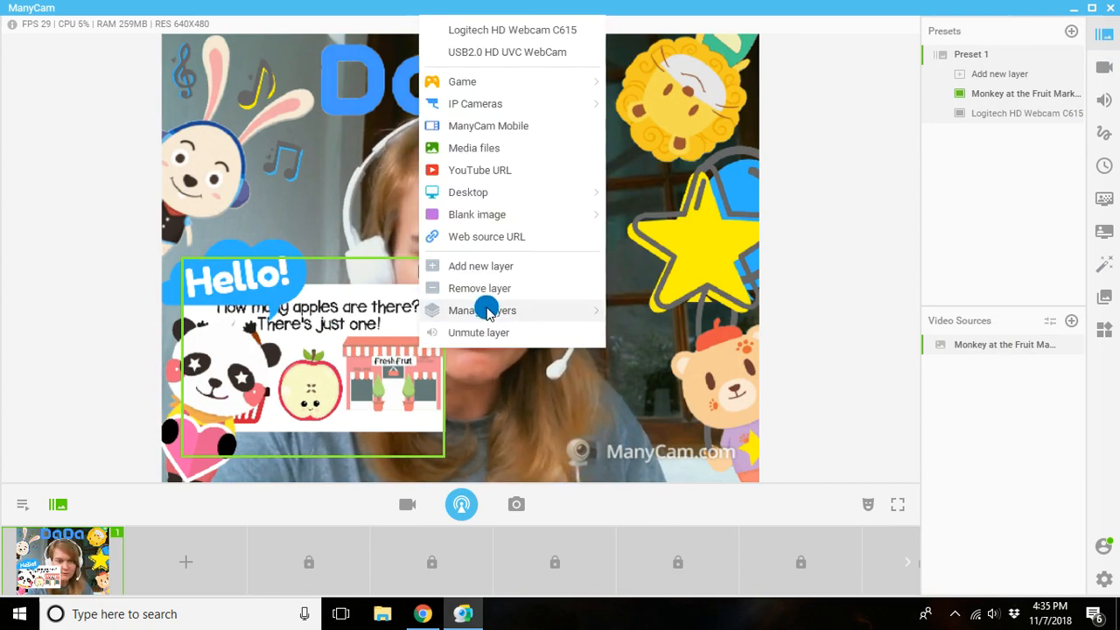
left_click(479, 287)
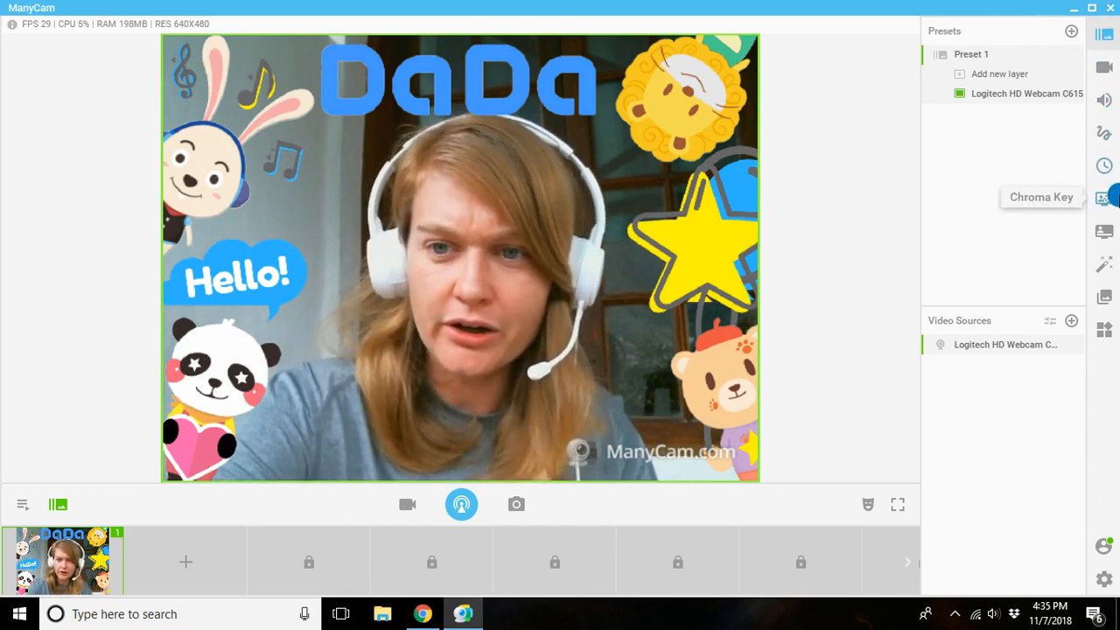
Review the audio settings and open the list of audio playback devices.
left_click(1106, 98)
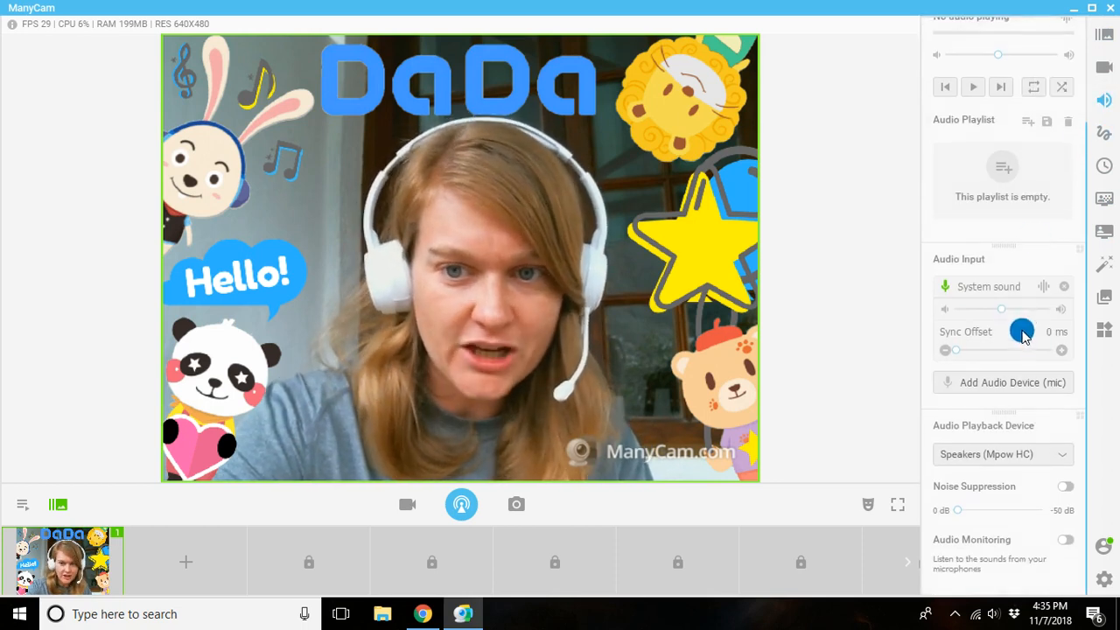
scroll(997, 289, "up", 3)
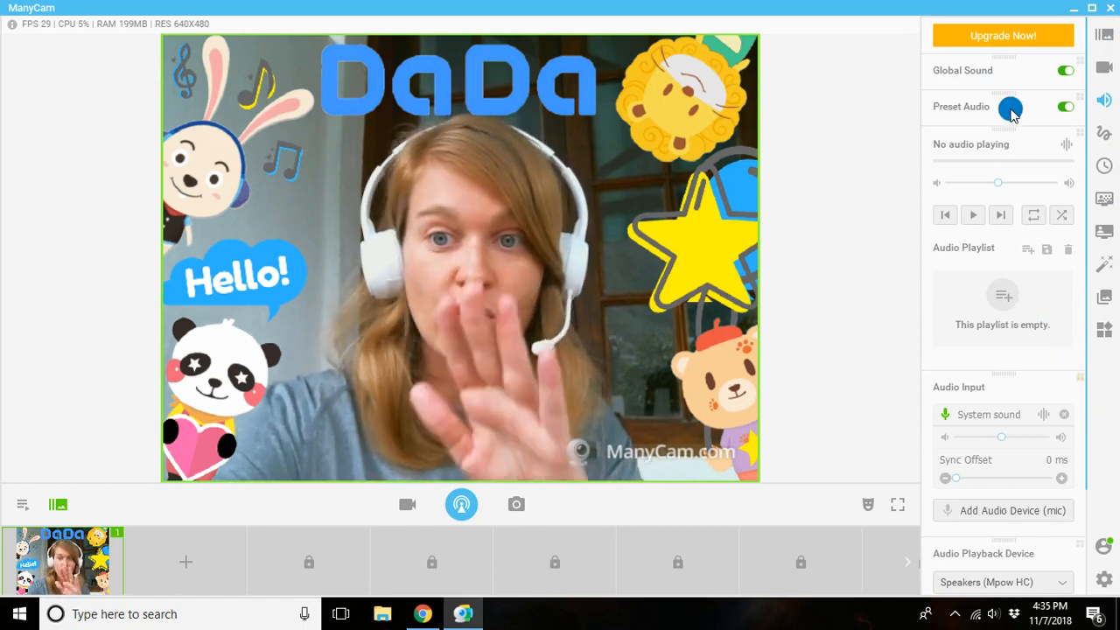
scroll(1015, 273, "down", 2)
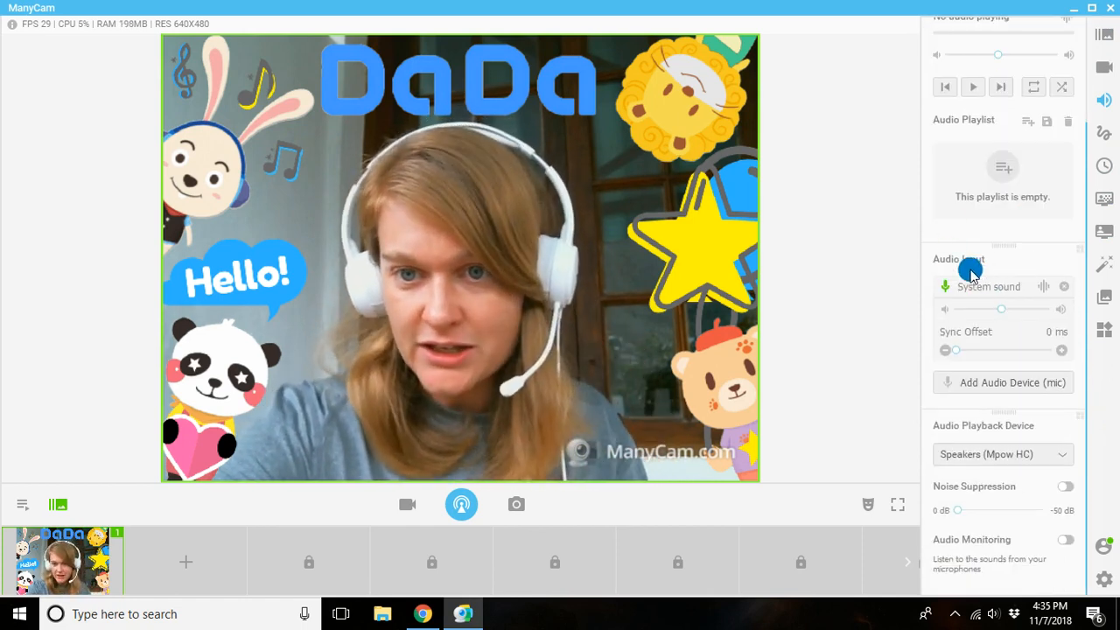
left_click(1005, 455)
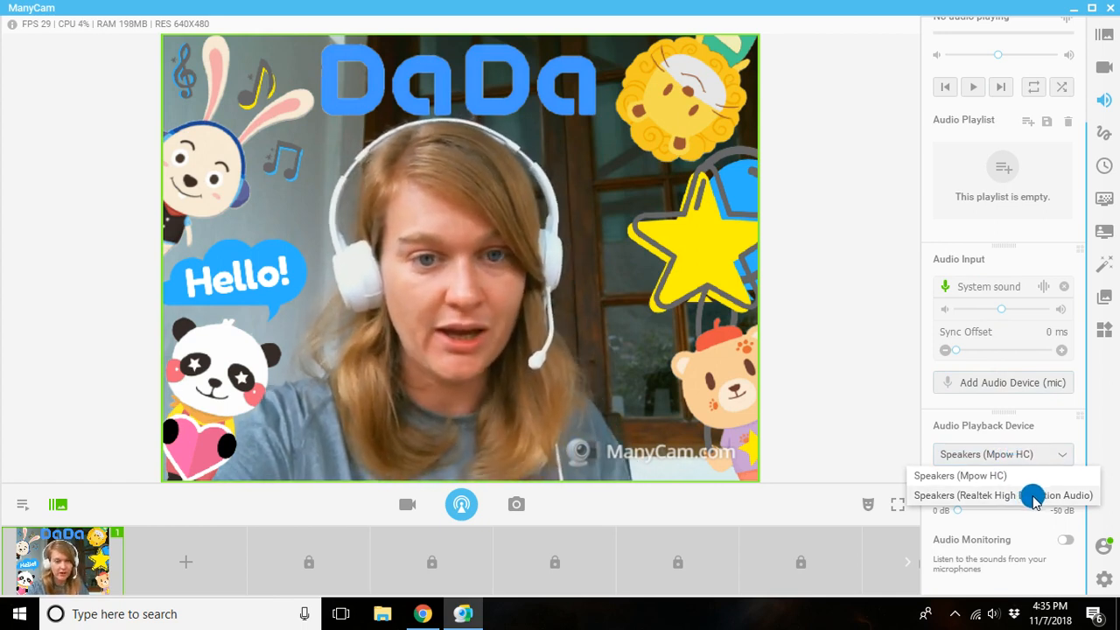